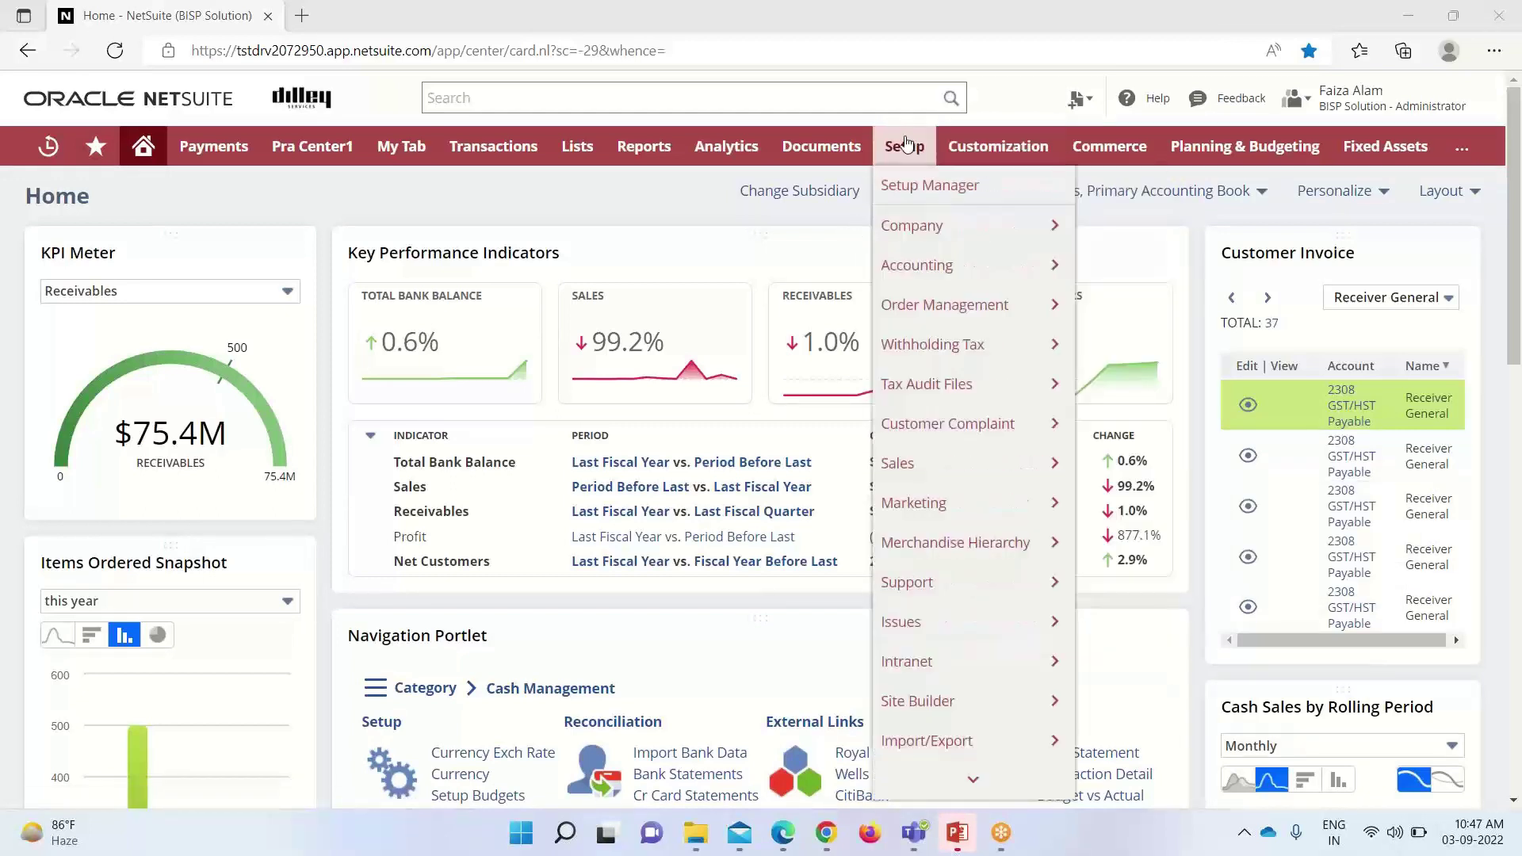
Step: Open the company's Enable Features page and review the tax features and related SuiteApps
mouse_move(943, 147)
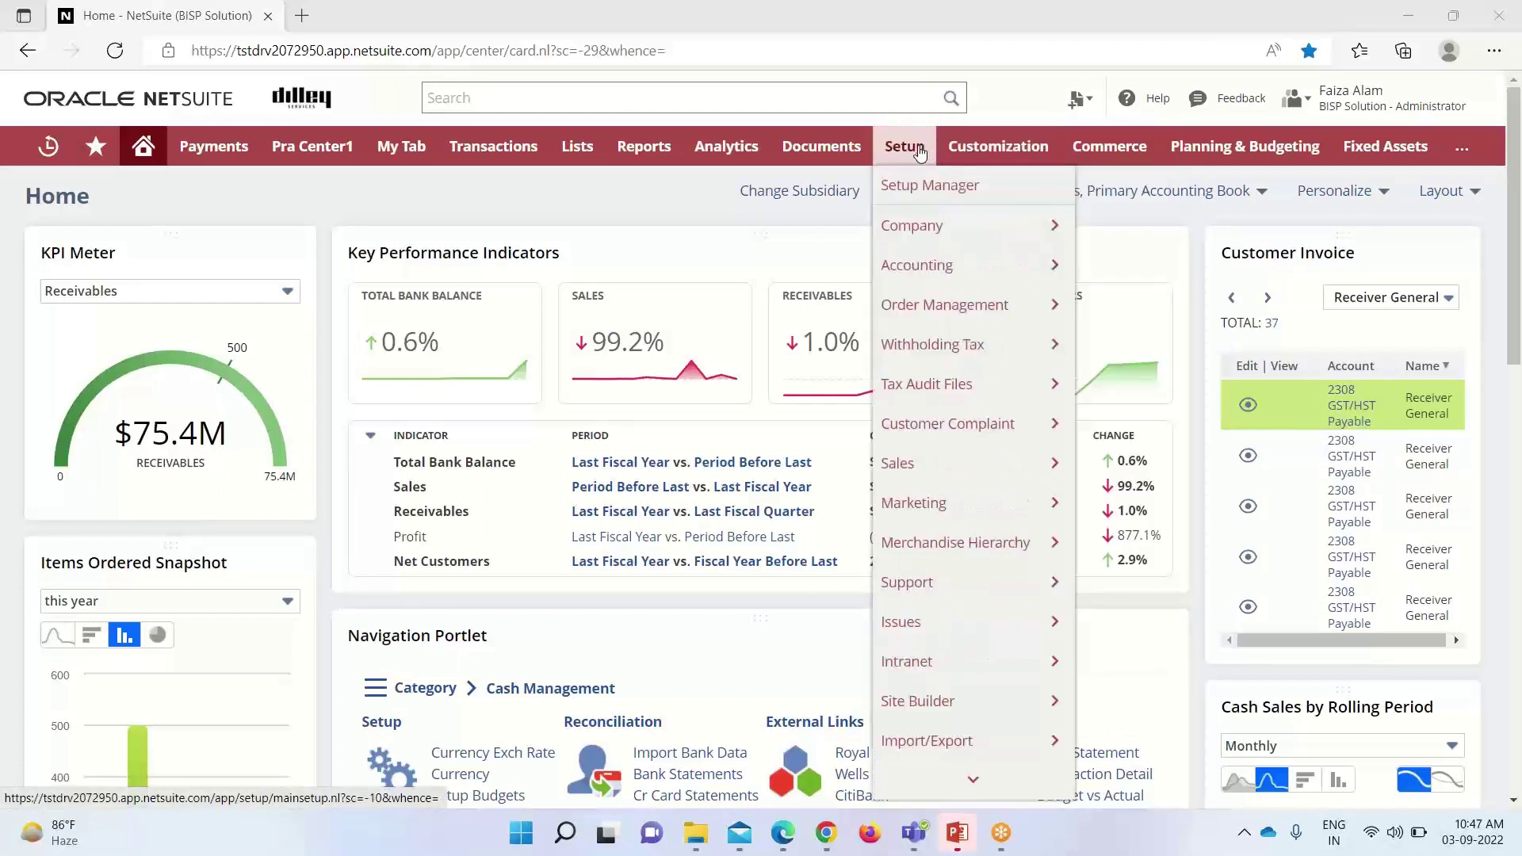
mouse_move(933, 227)
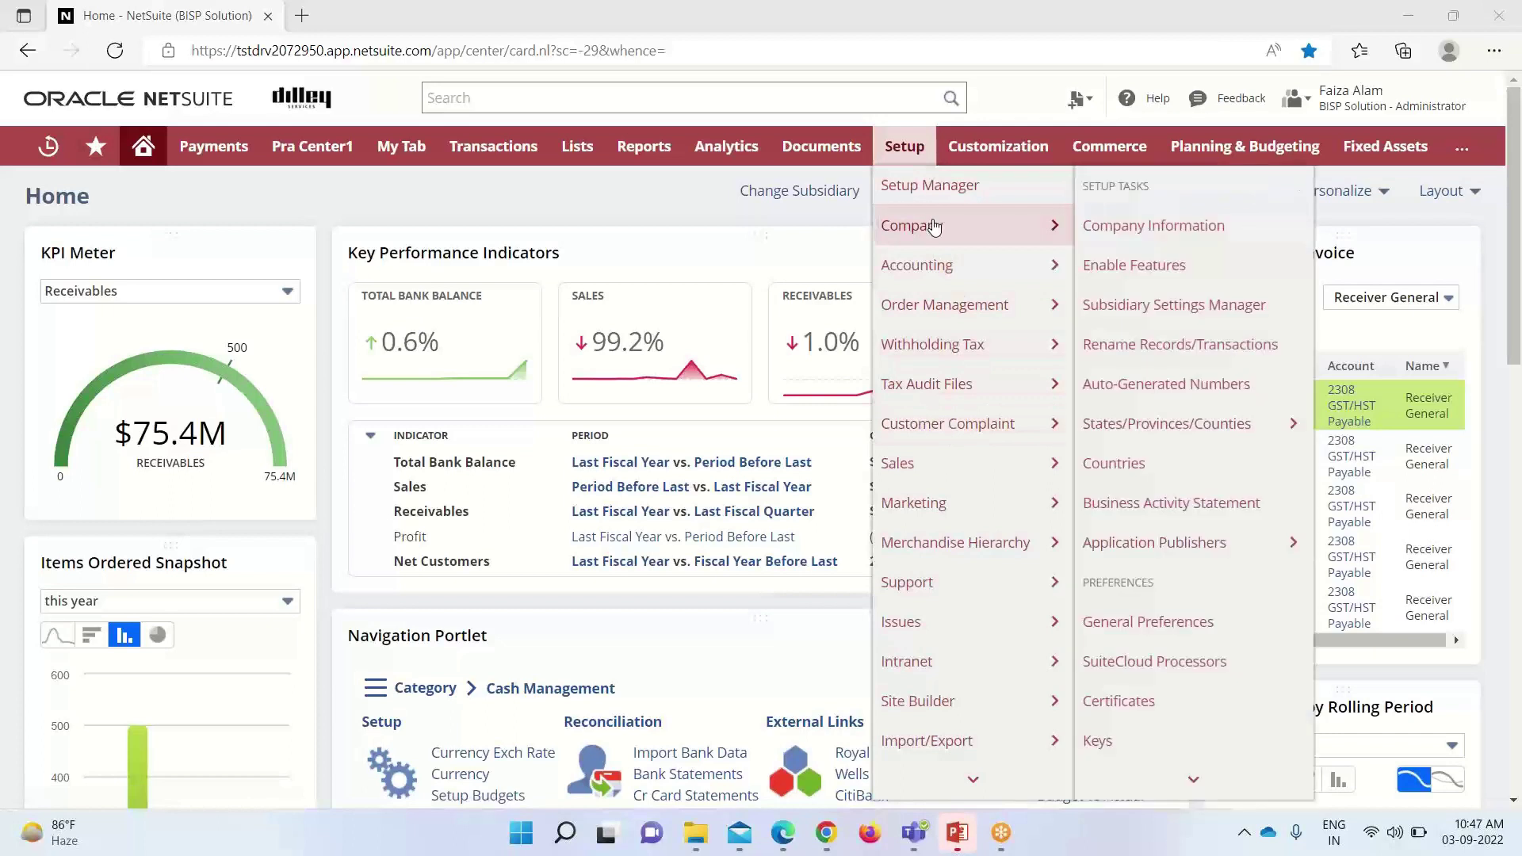
left_click(1141, 268)
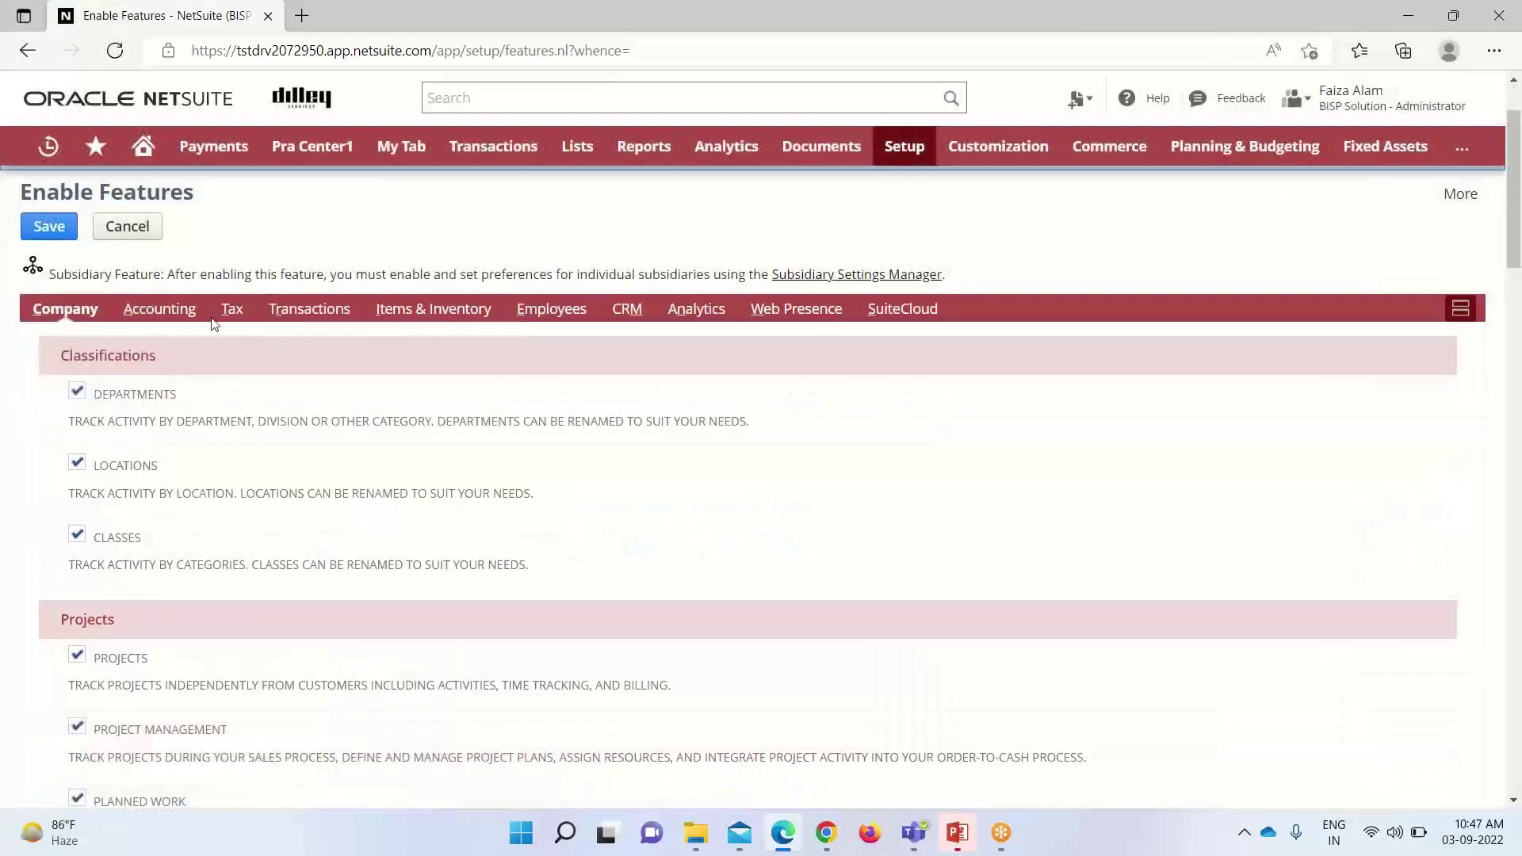
left_click(238, 313)
scroll(129, 409, "down", 4)
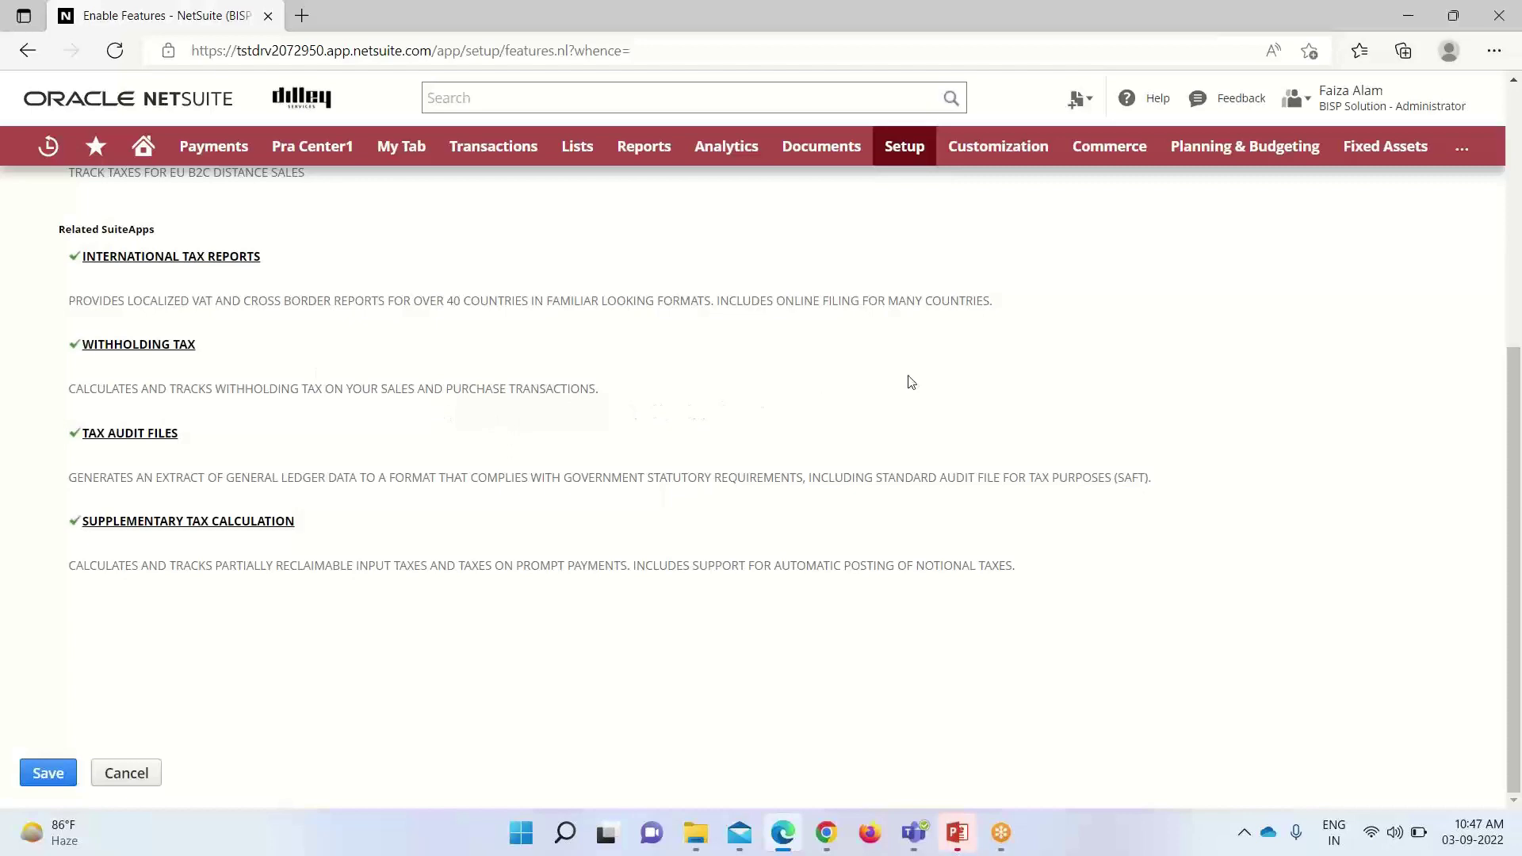
scroll(910, 382, "up", 6)
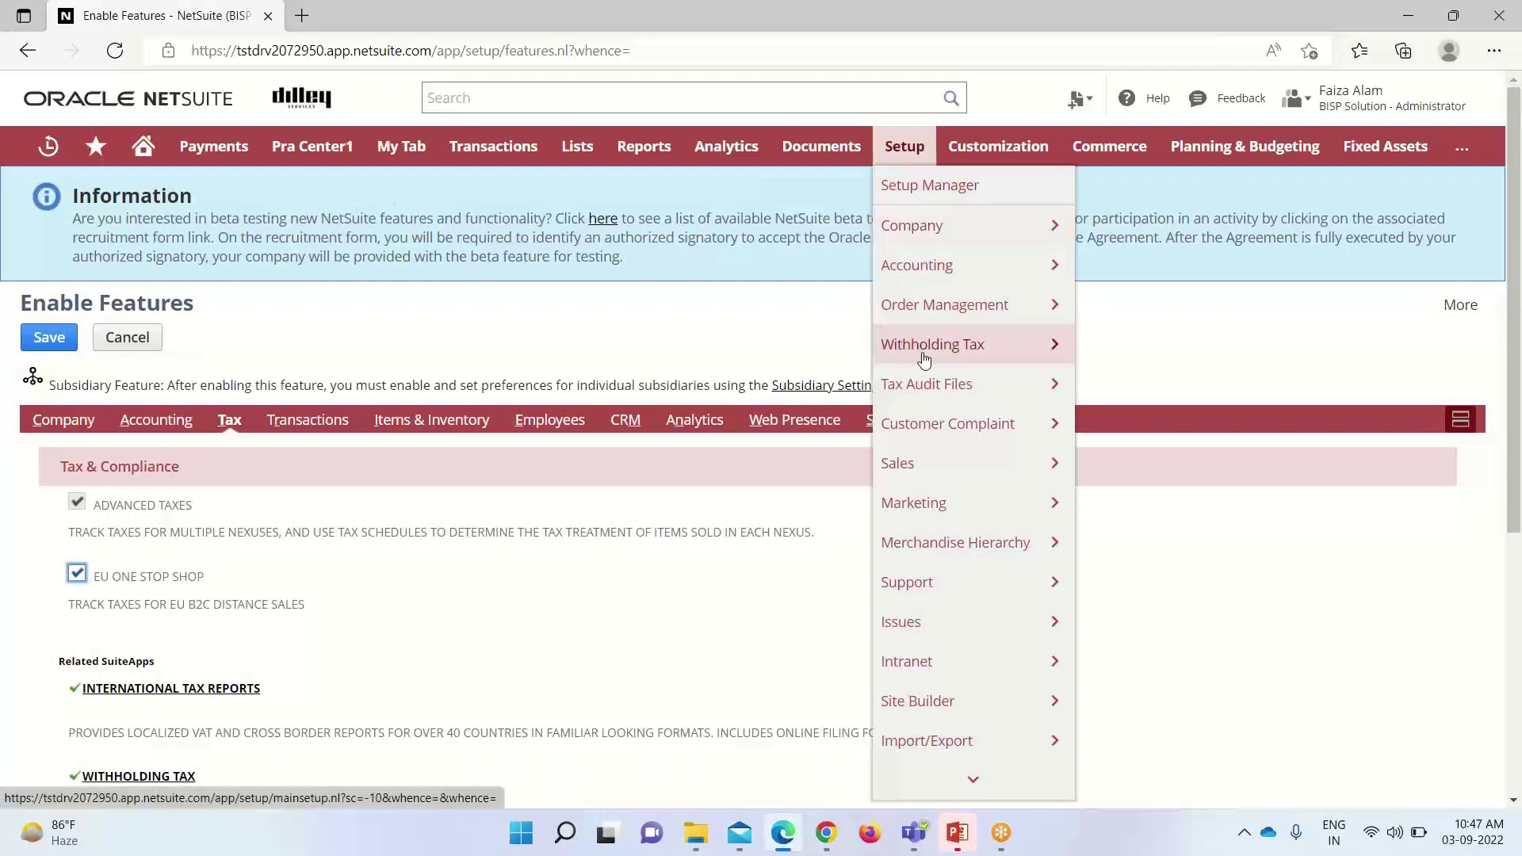
Step: Open the withholding tax setup record for the FL nexus
mouse_move(918, 350)
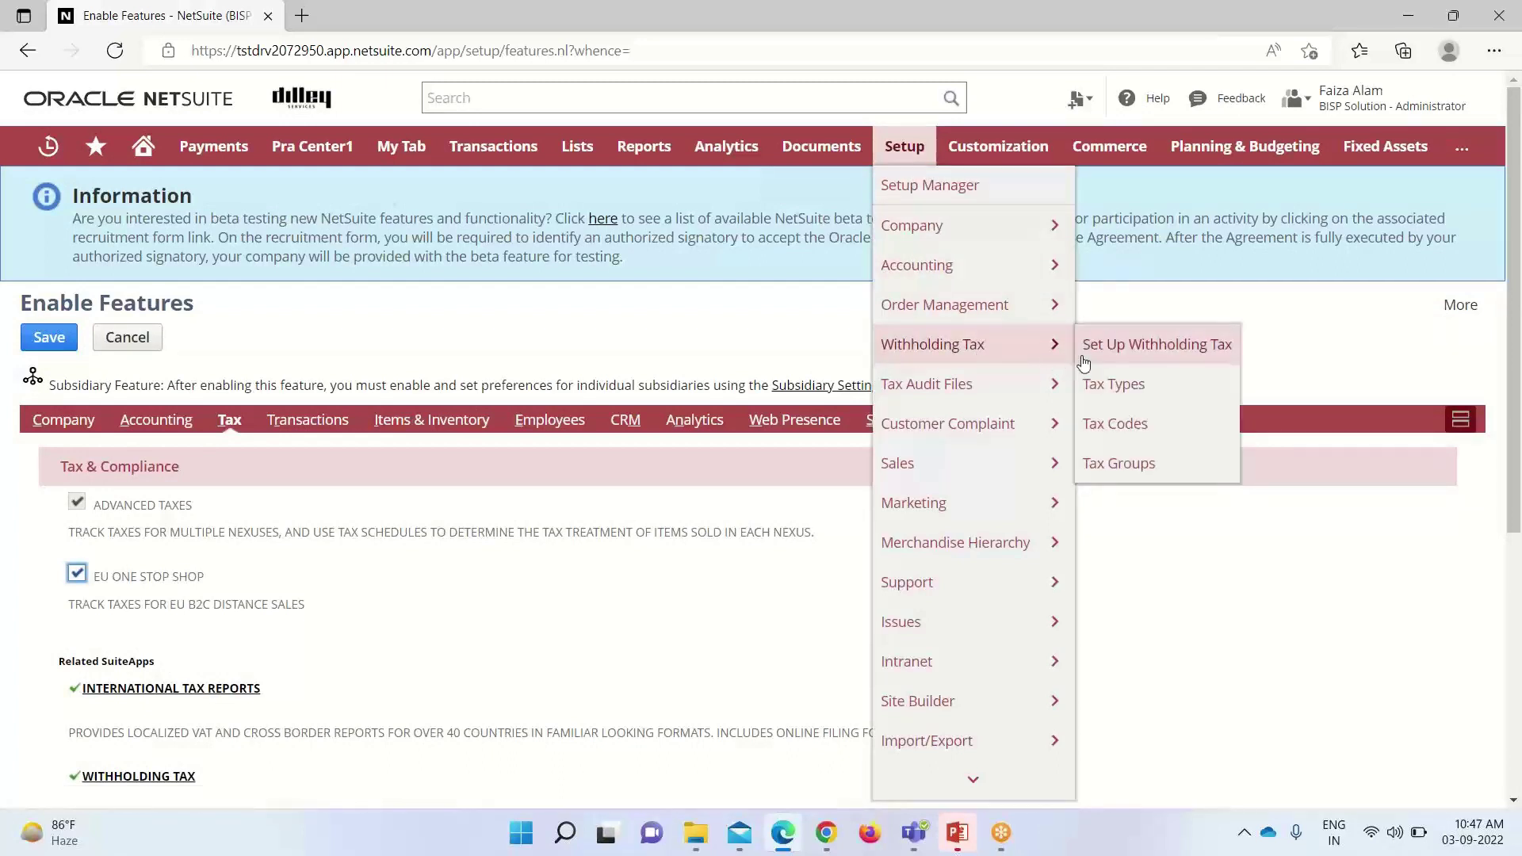
left_click(1188, 351)
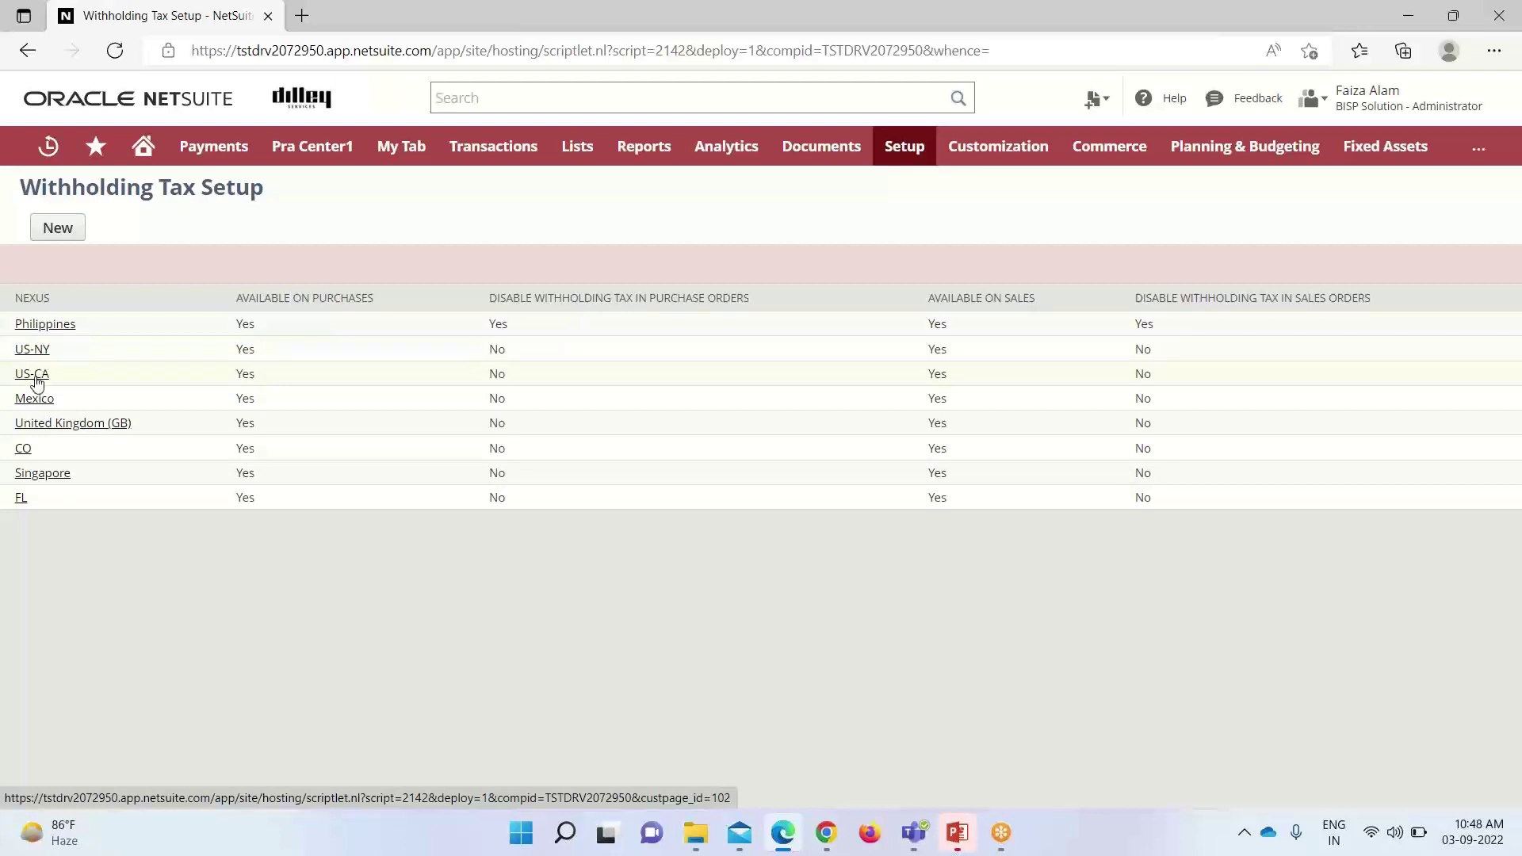
left_click(18, 507)
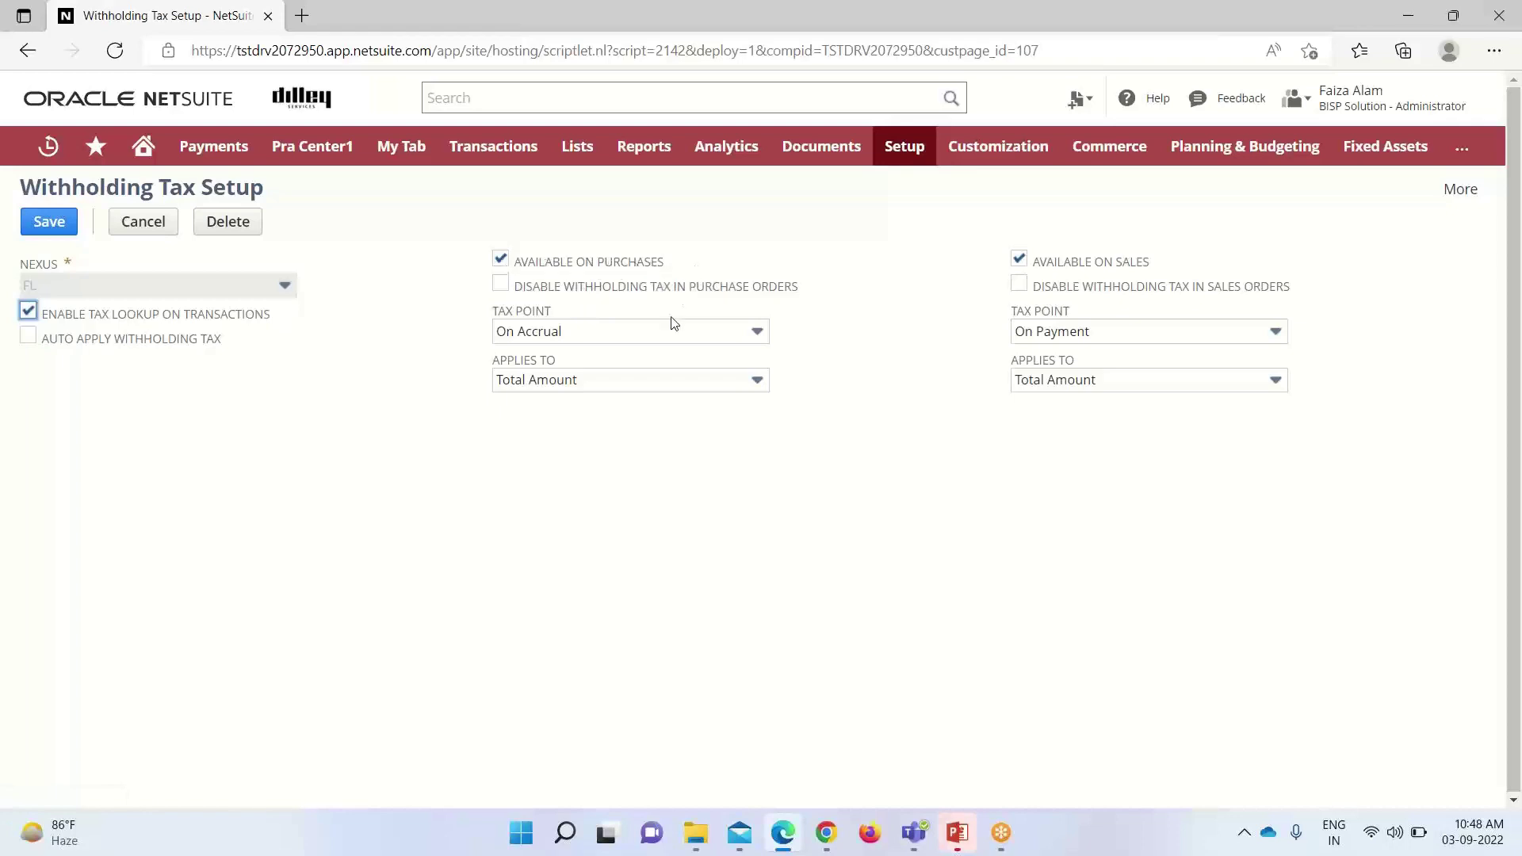
Step: Switch the purchases tax point to On Payment and set it back to On Accrual
left_click(755, 336)
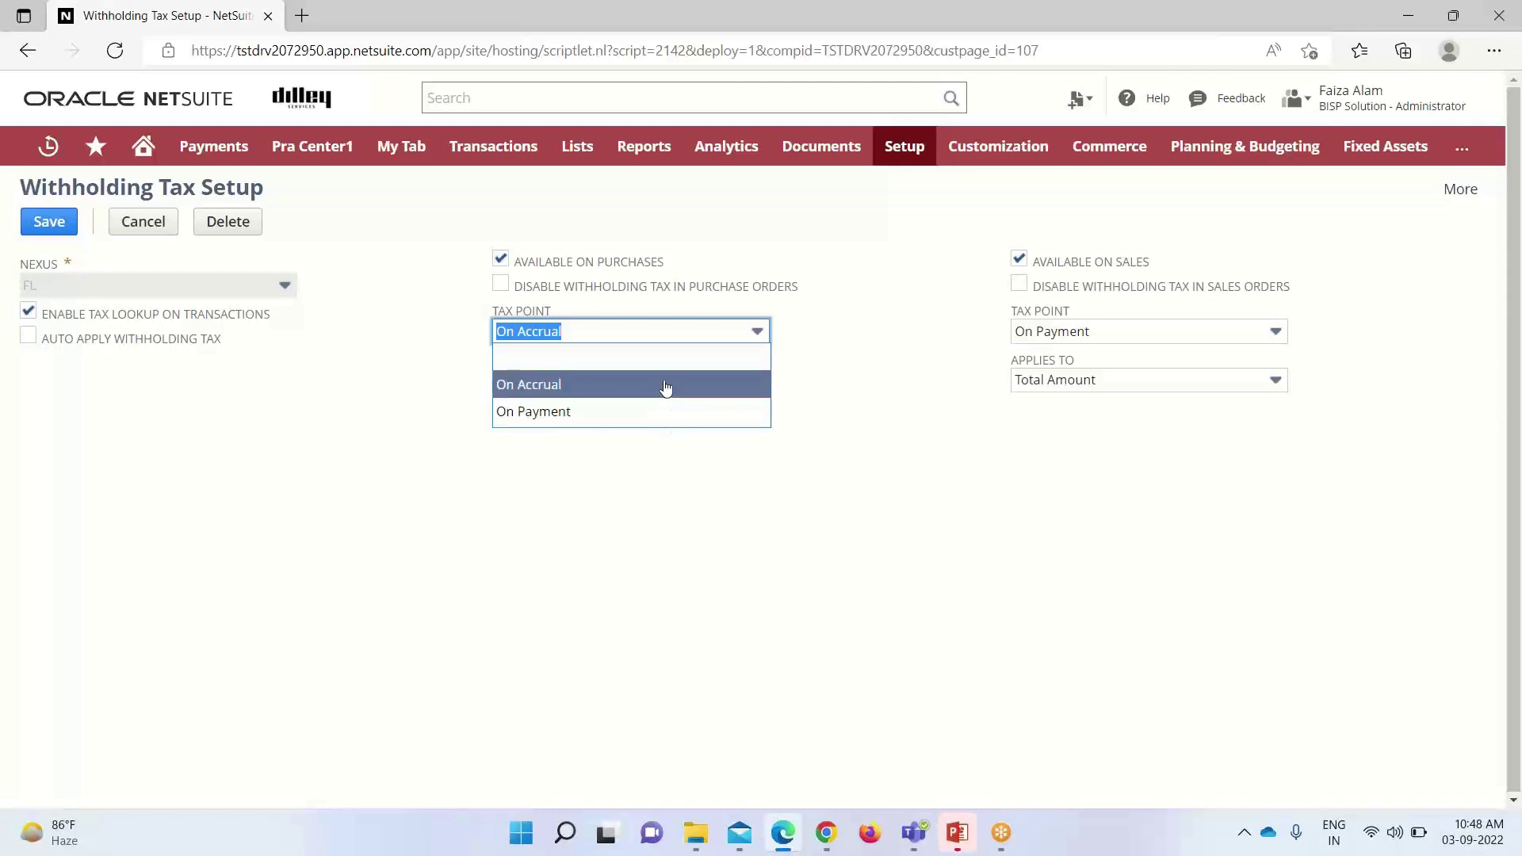
left_click(622, 413)
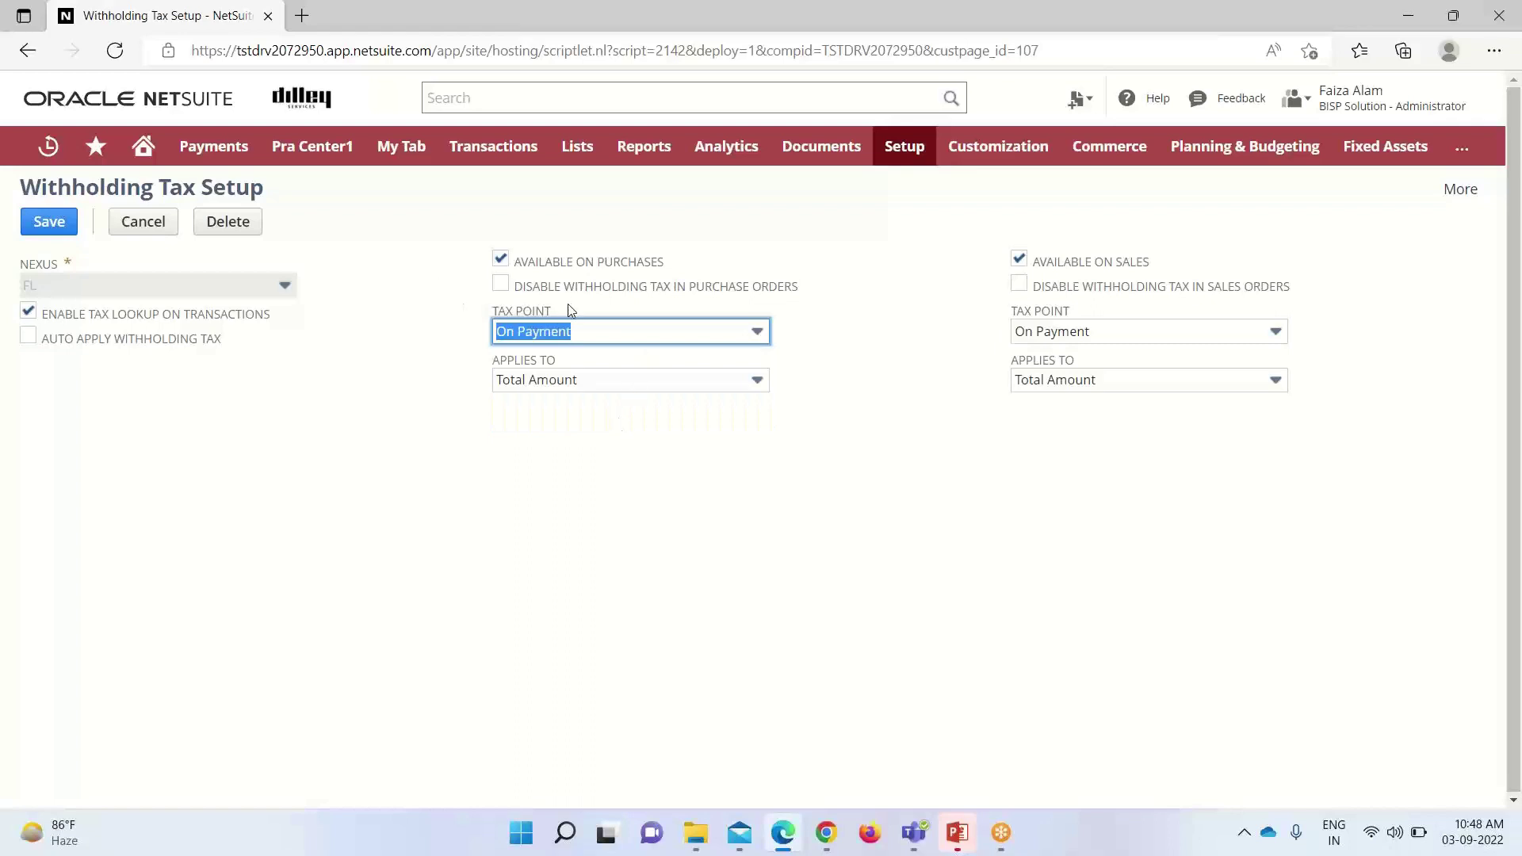
left_click(759, 338)
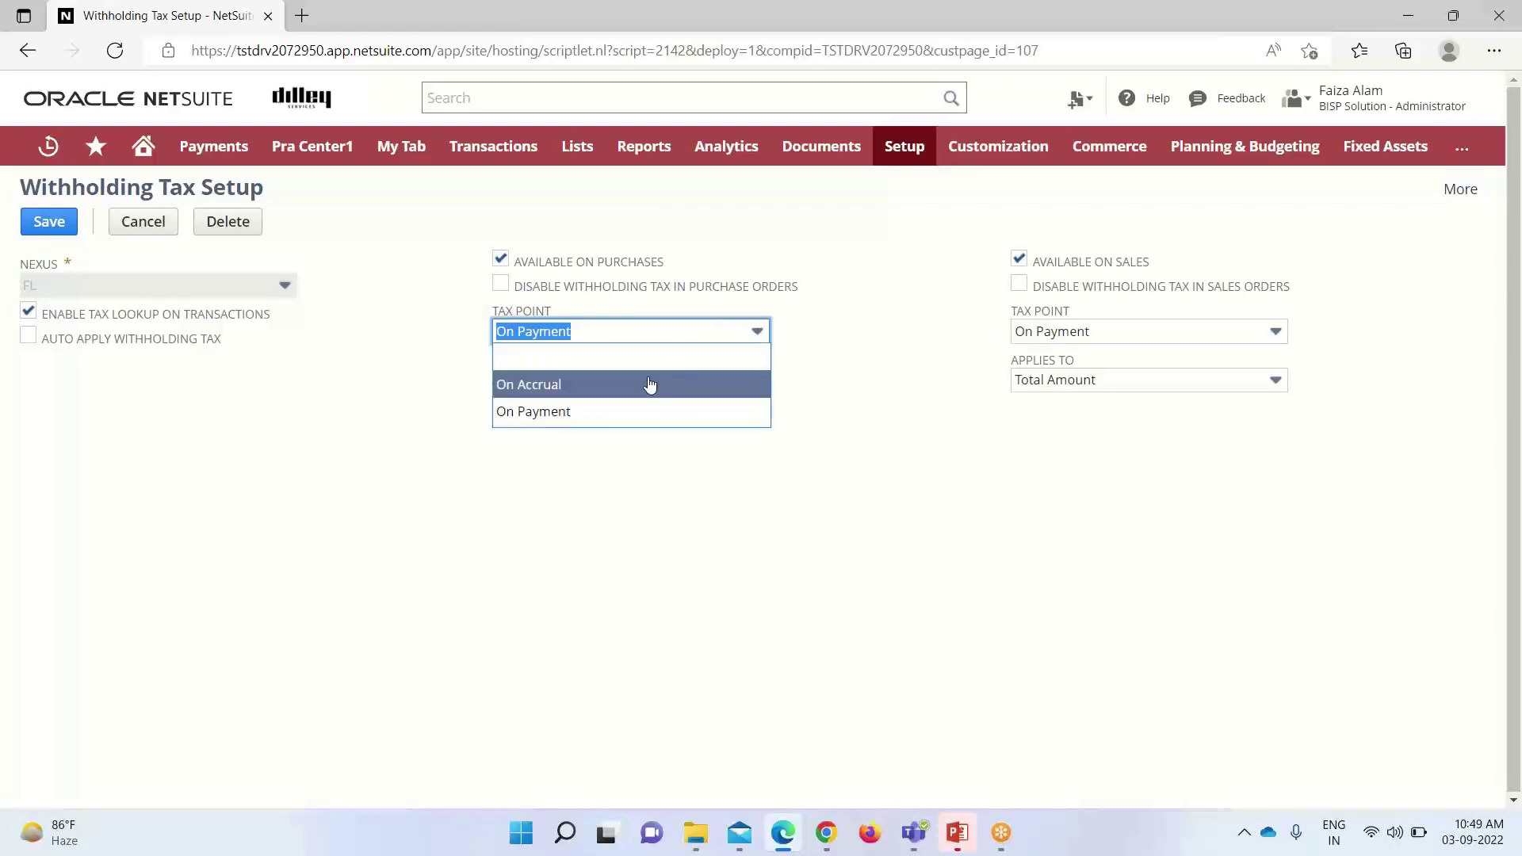
left_click(623, 389)
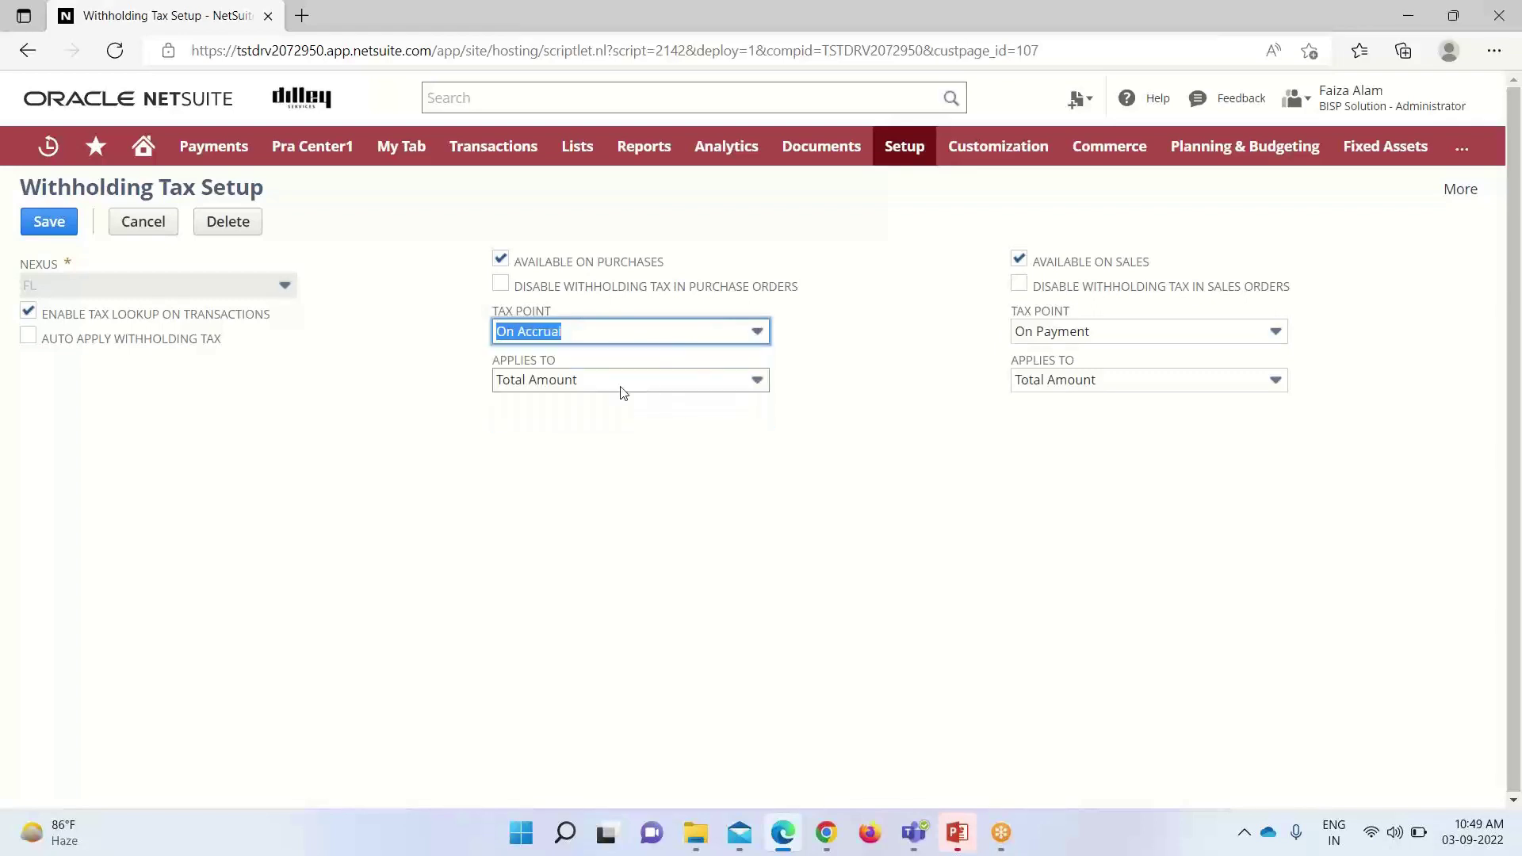
Step: Review the Applies To choices for purchases and the Tax Point and Applies To choices for sales
left_click(758, 383)
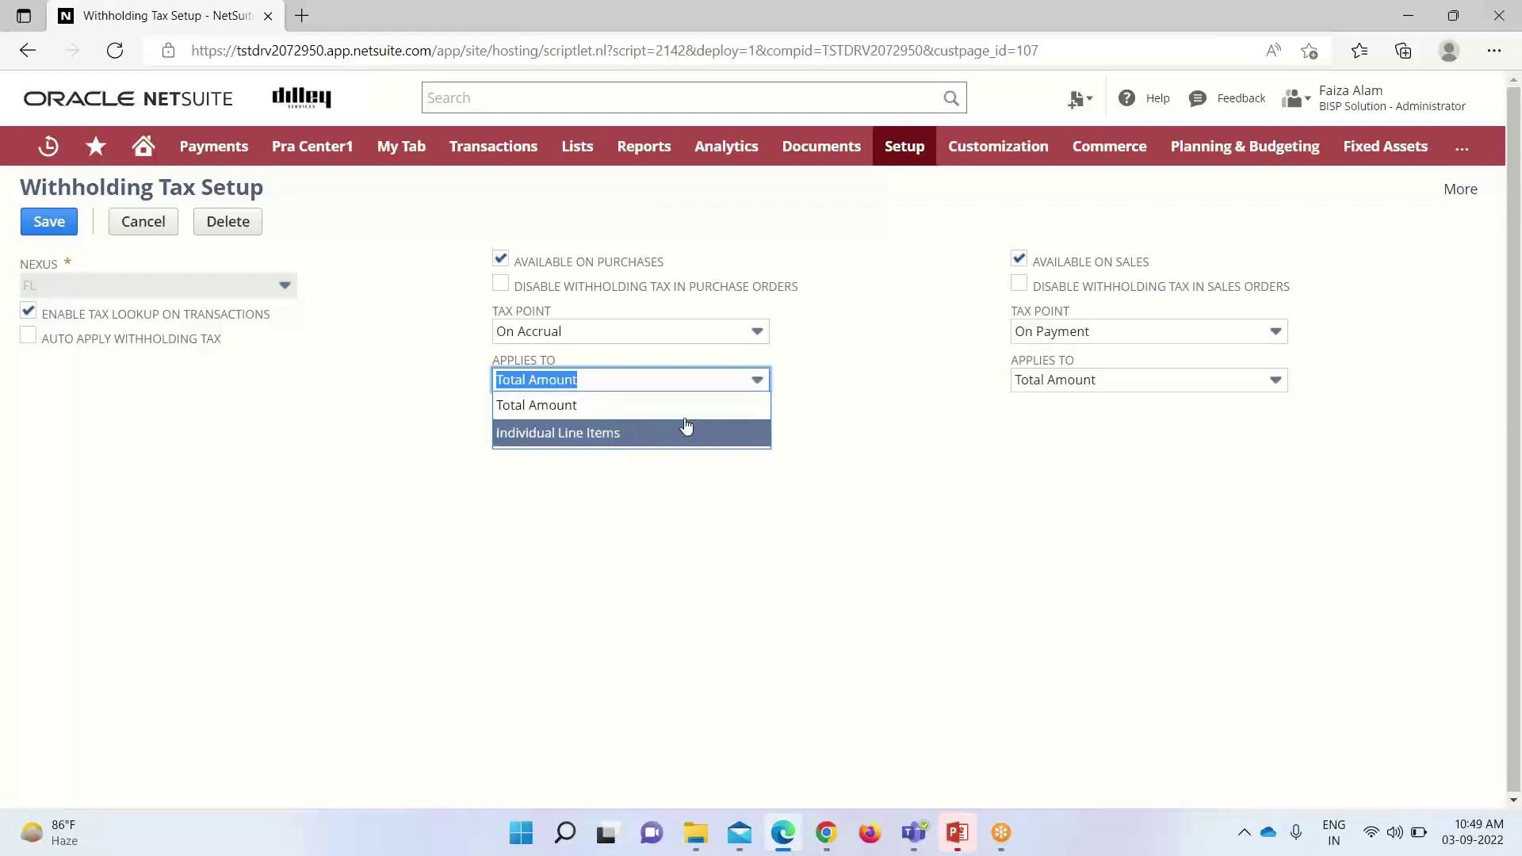
left_click(855, 344)
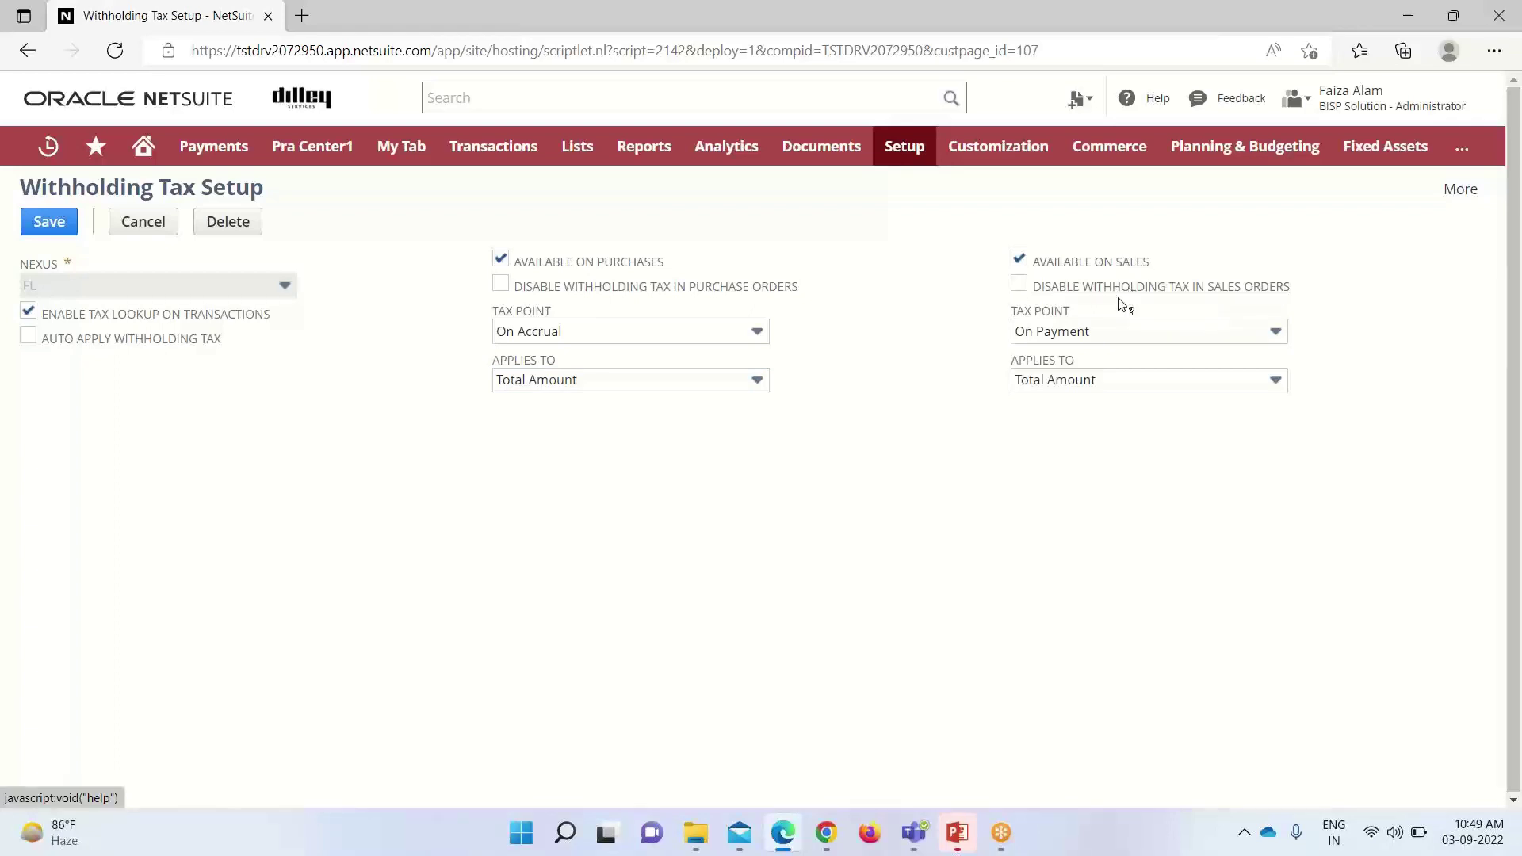
left_click(1278, 333)
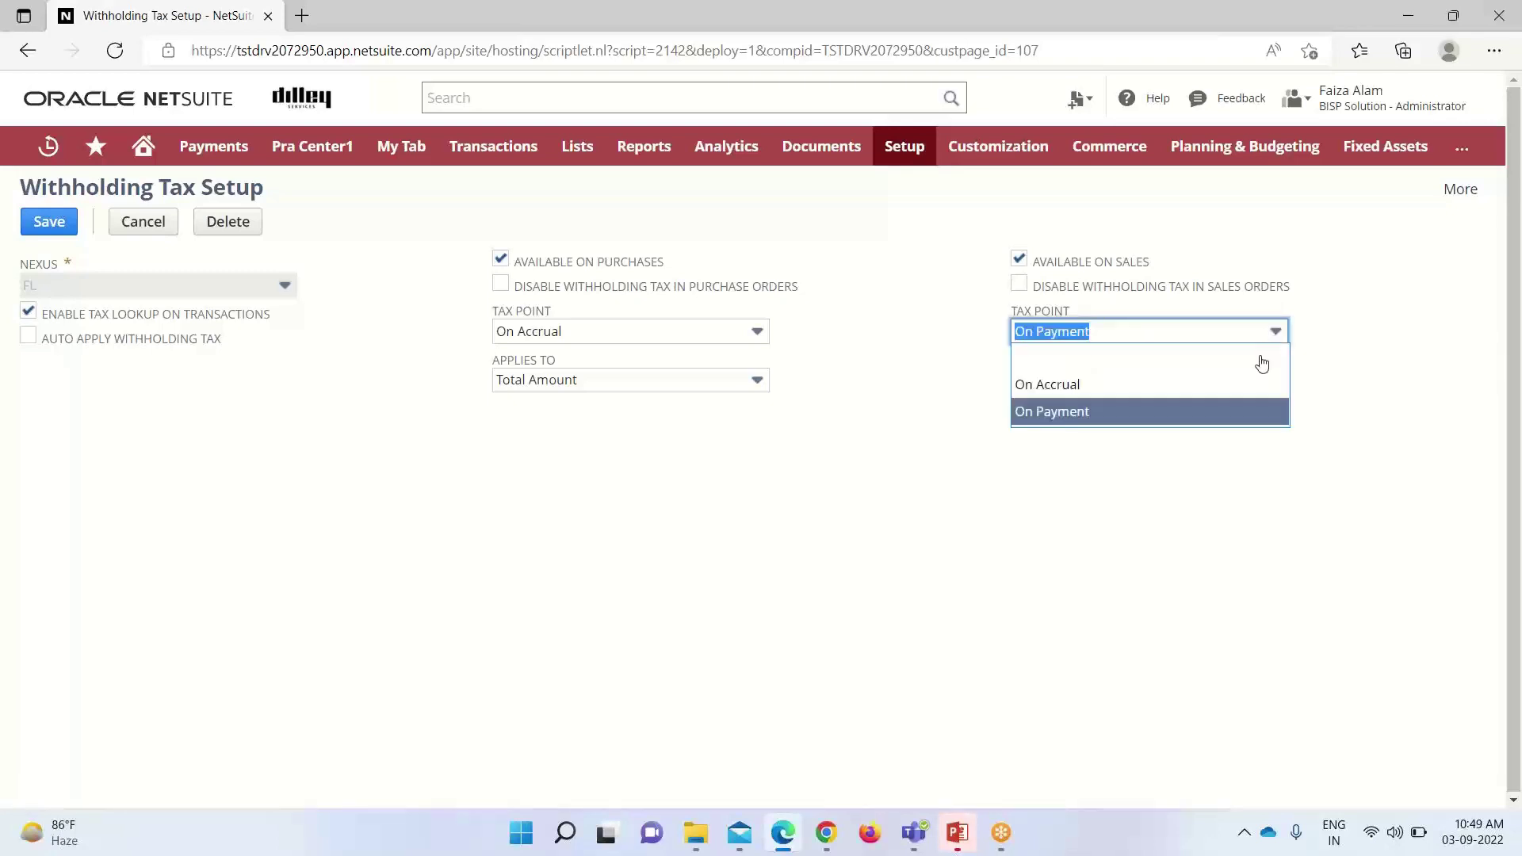
left_click(1108, 331)
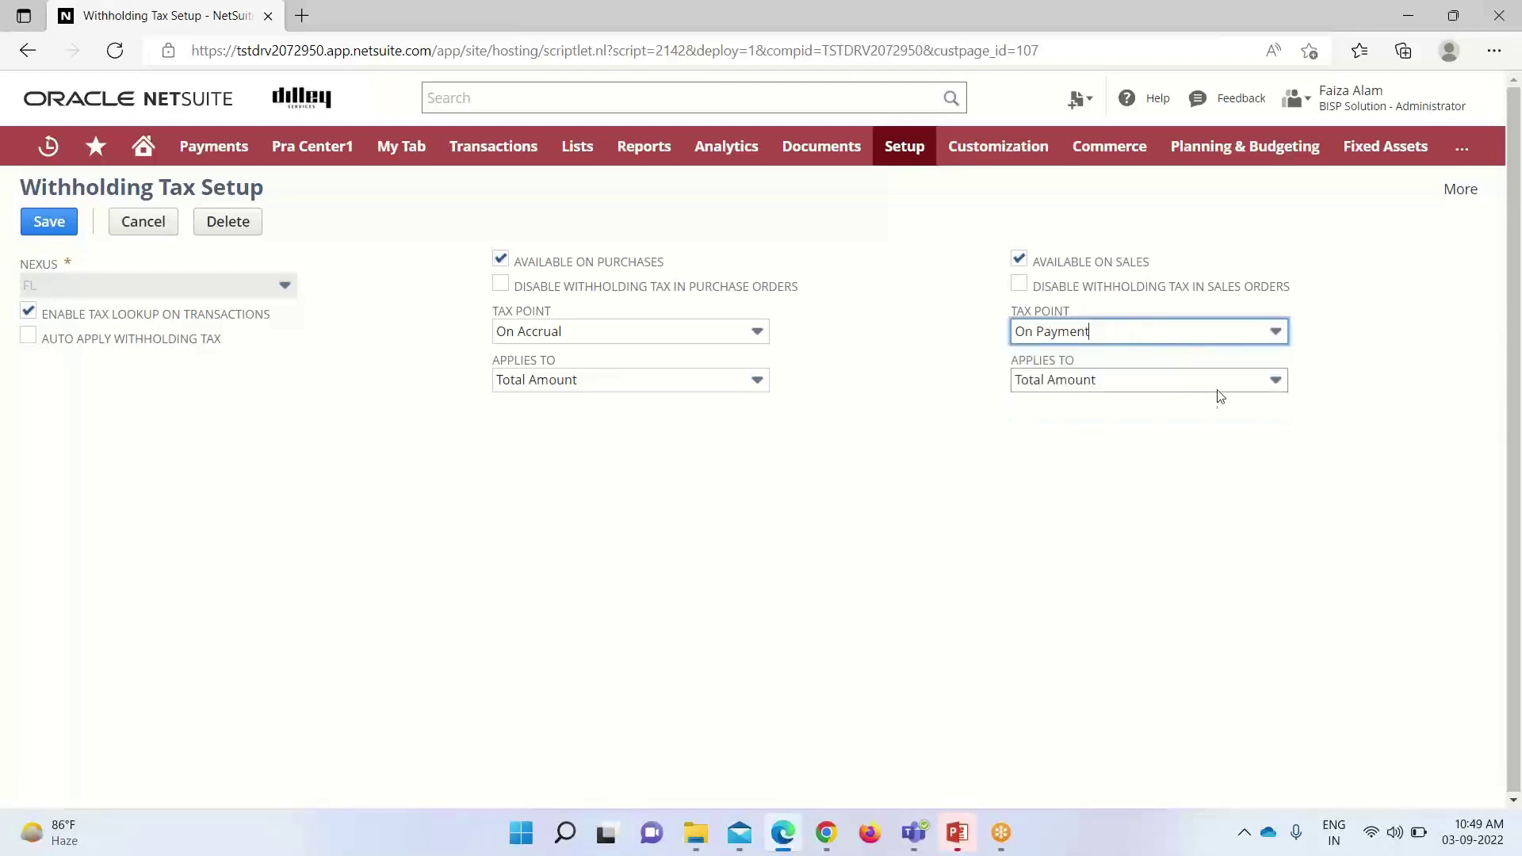
left_click(1273, 379)
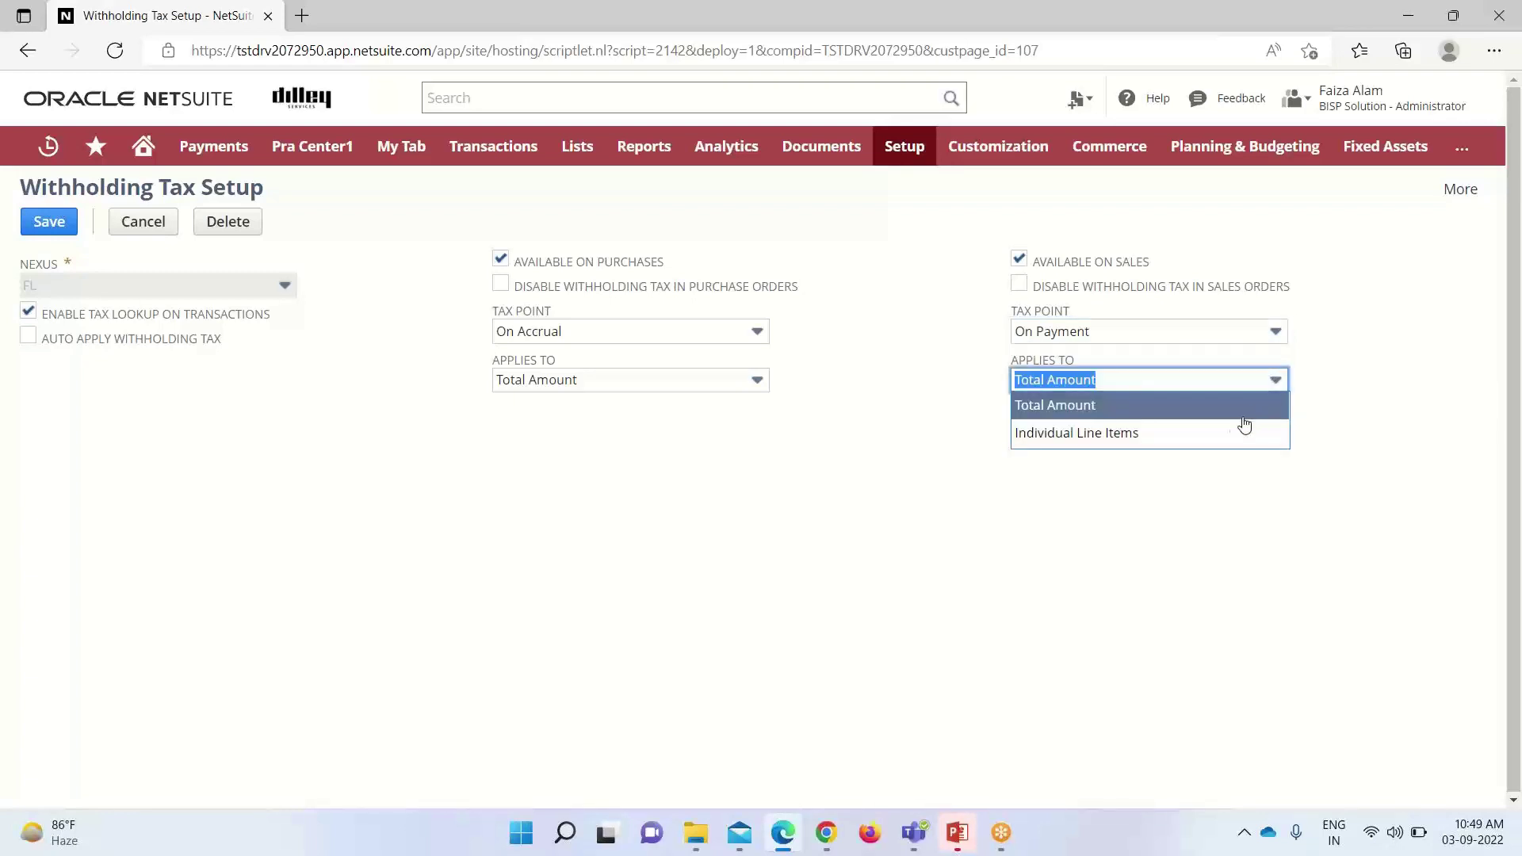
left_click(1278, 382)
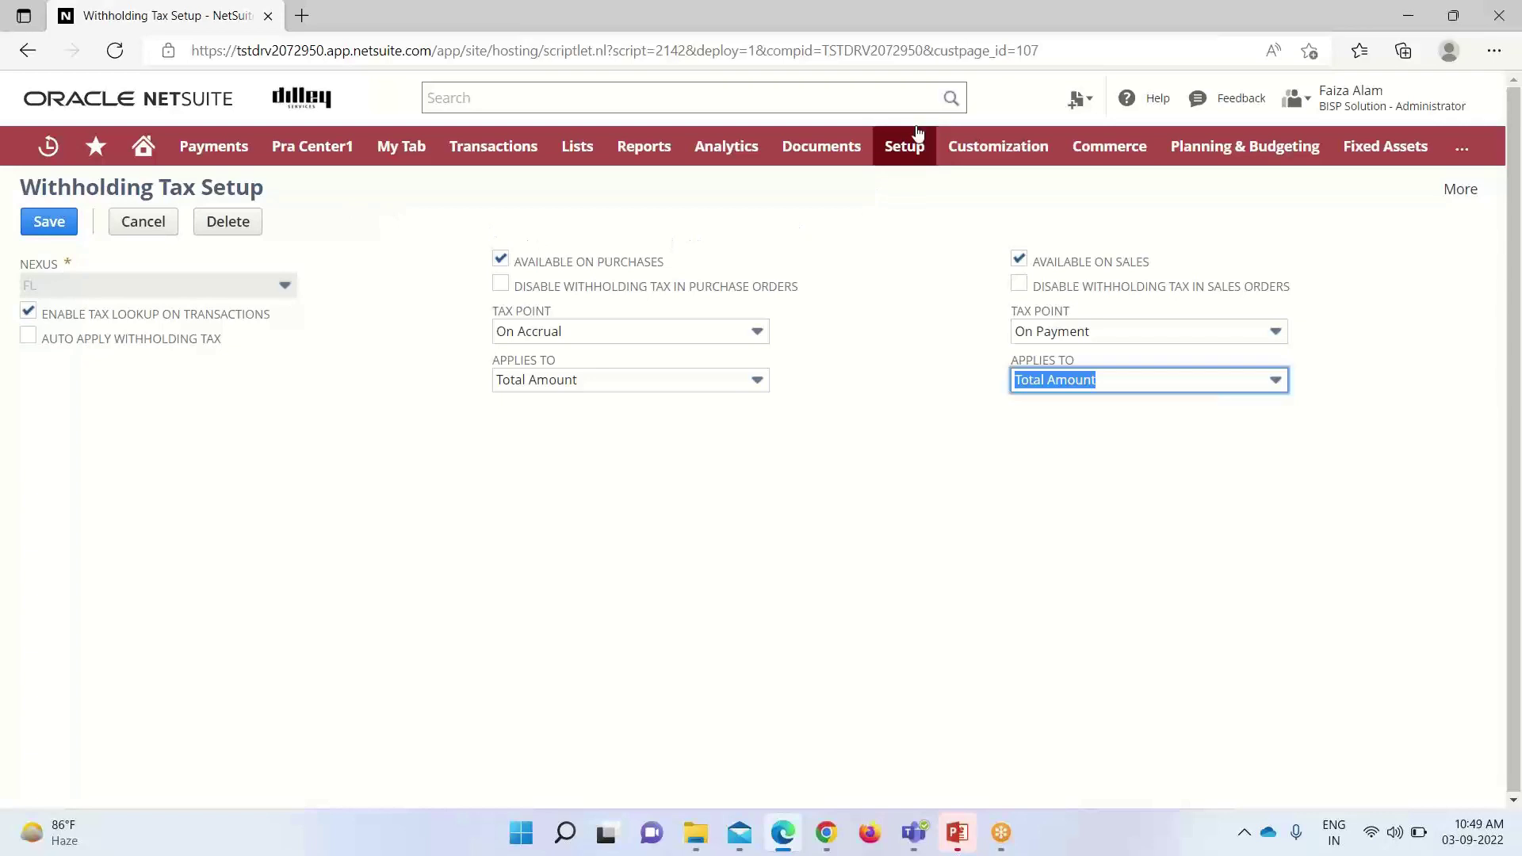
Step: Open the withholding tax types list in a new browser tab and open the WHT 1010 tax type
mouse_move(909, 139)
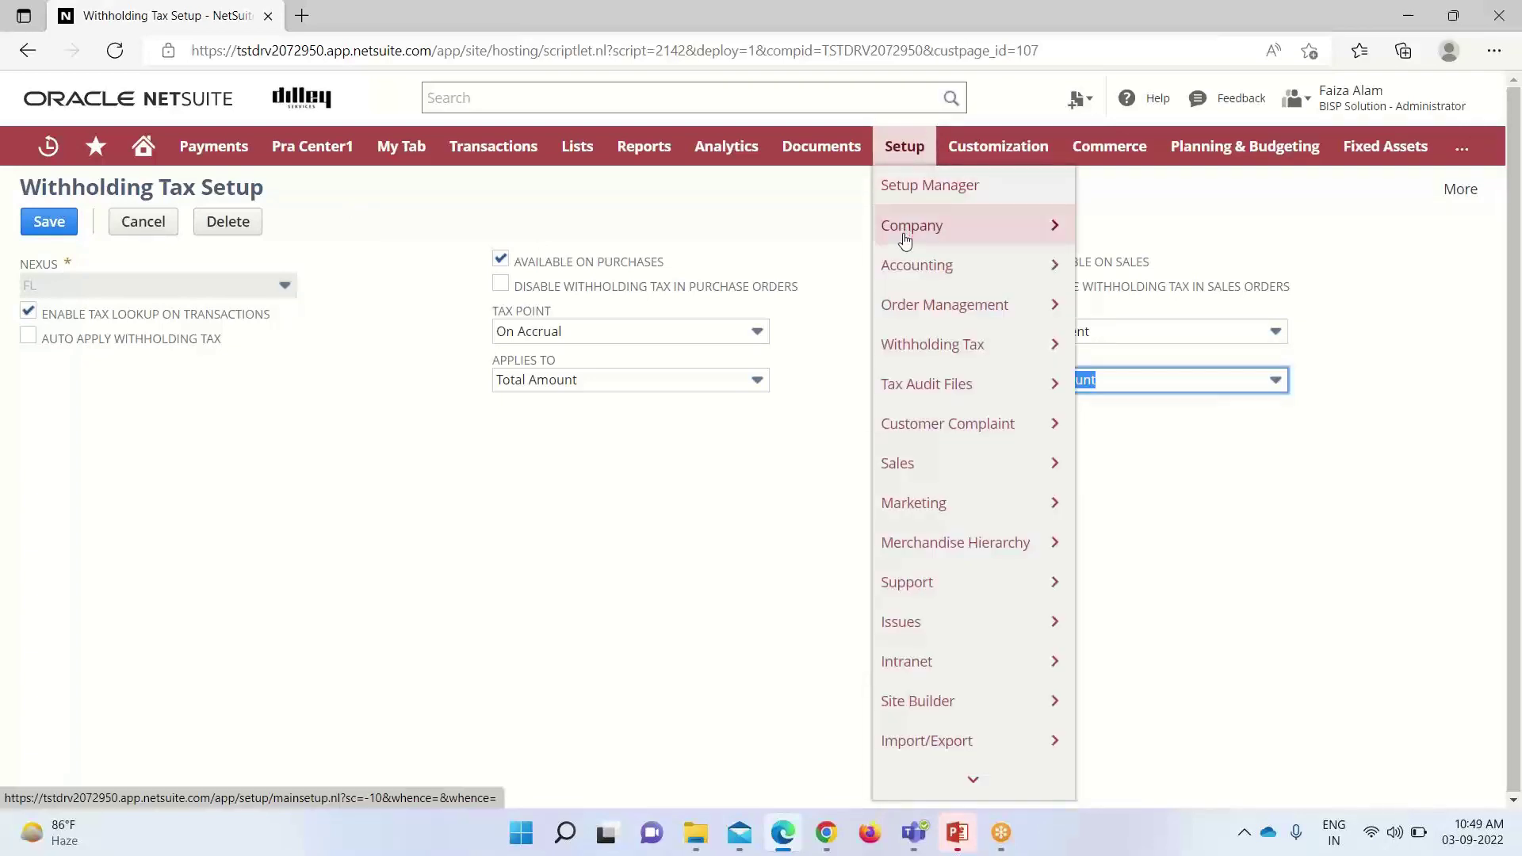
mouse_move(917, 348)
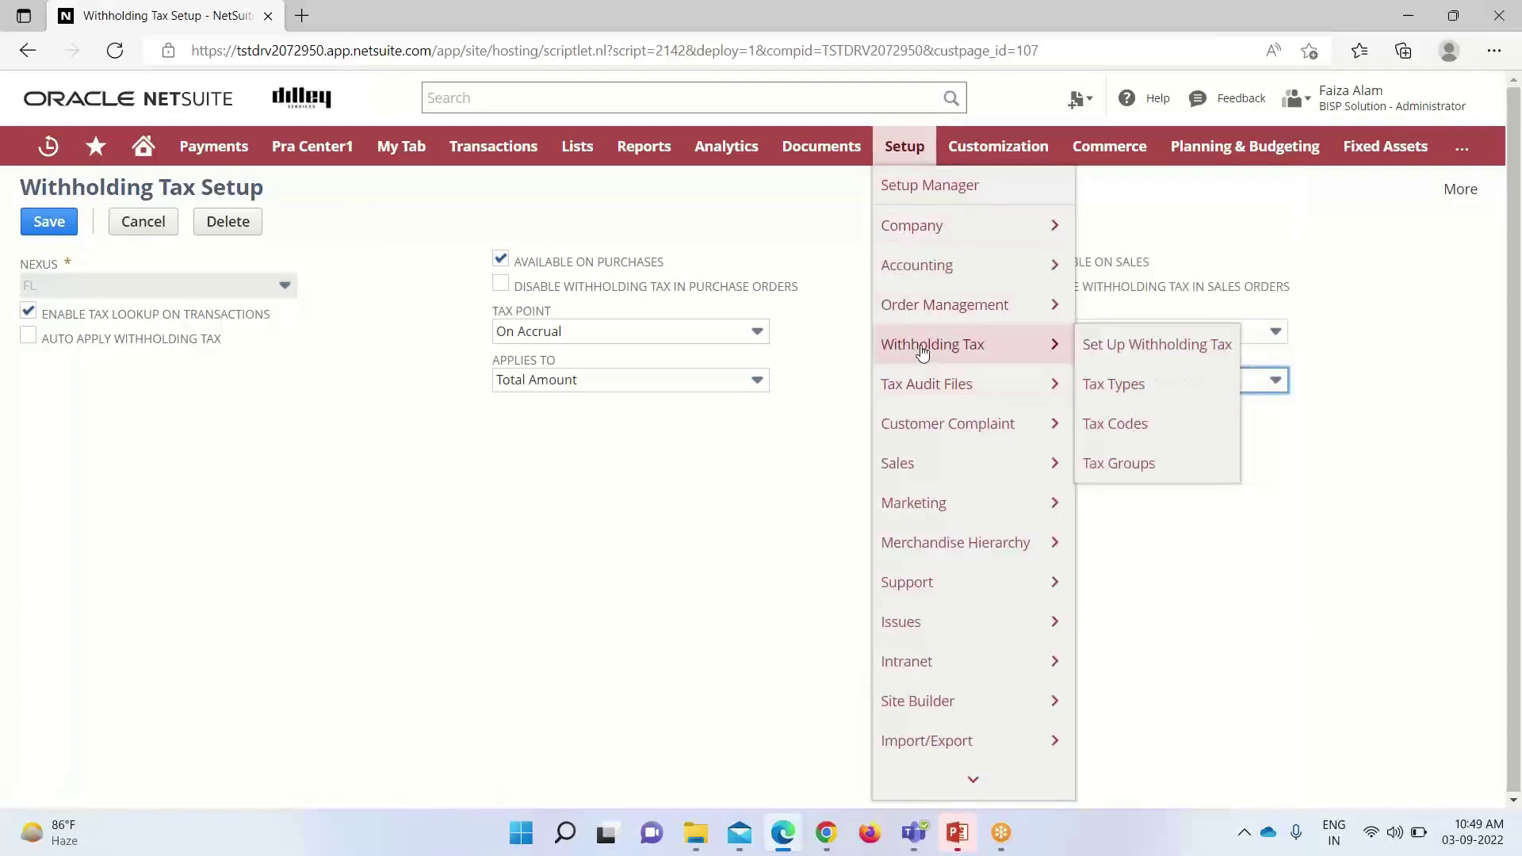
middle_click(1145, 395)
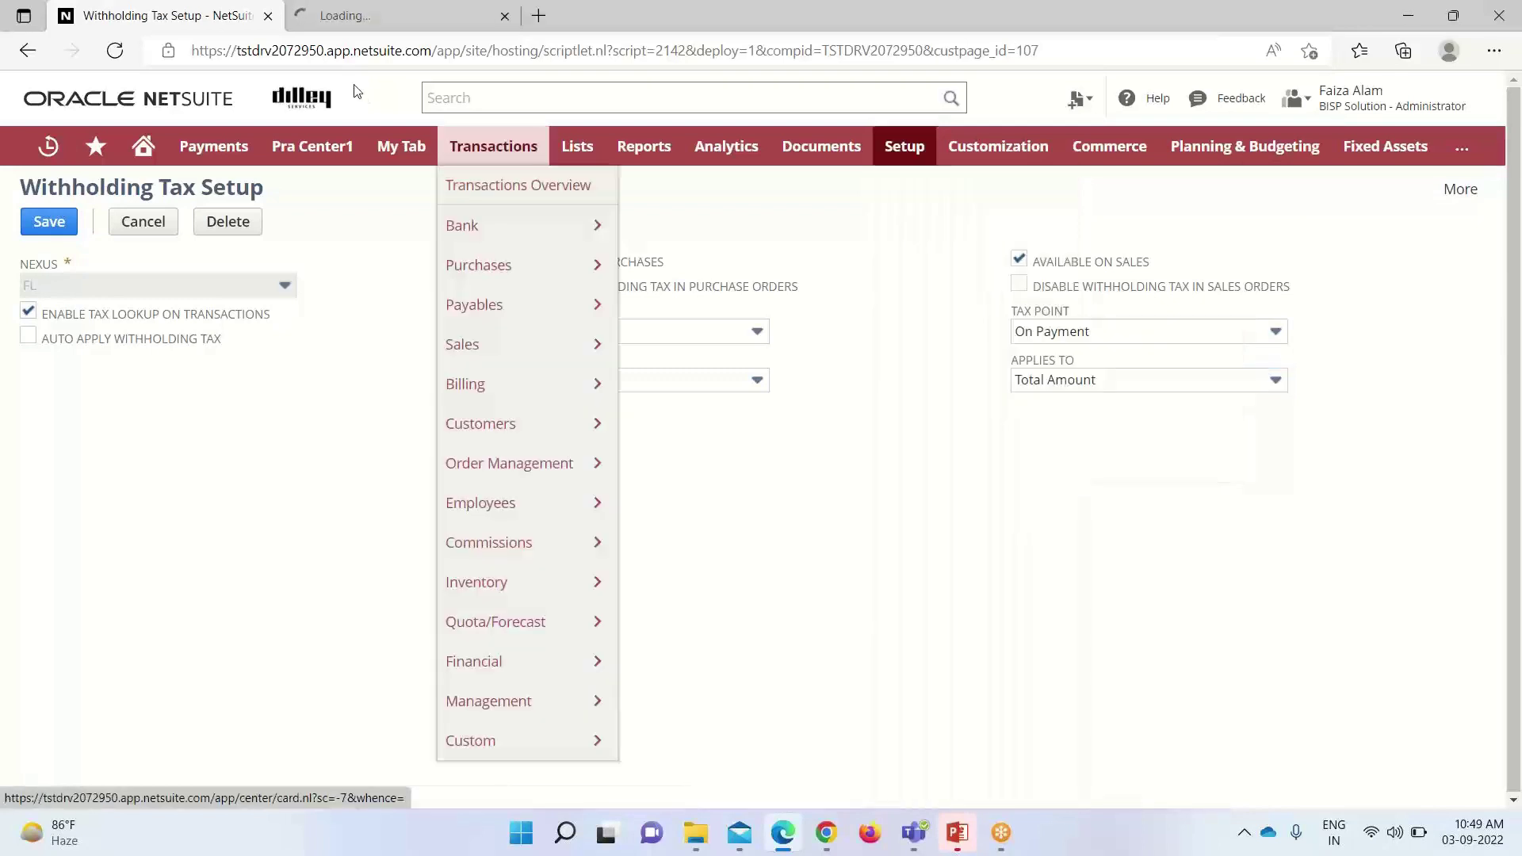
left_click(401, 15)
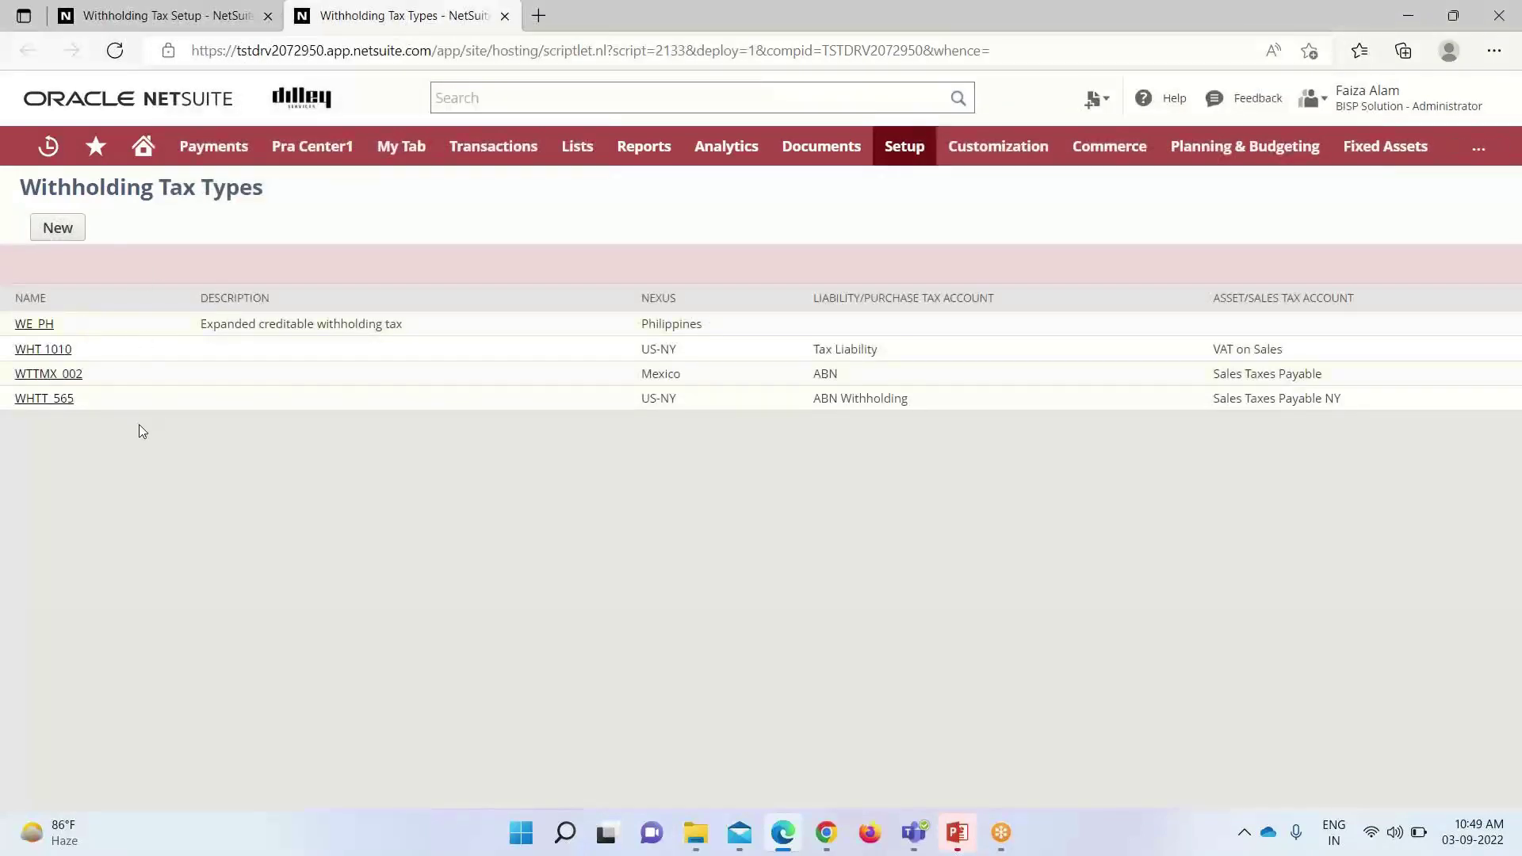
left_click(30, 354)
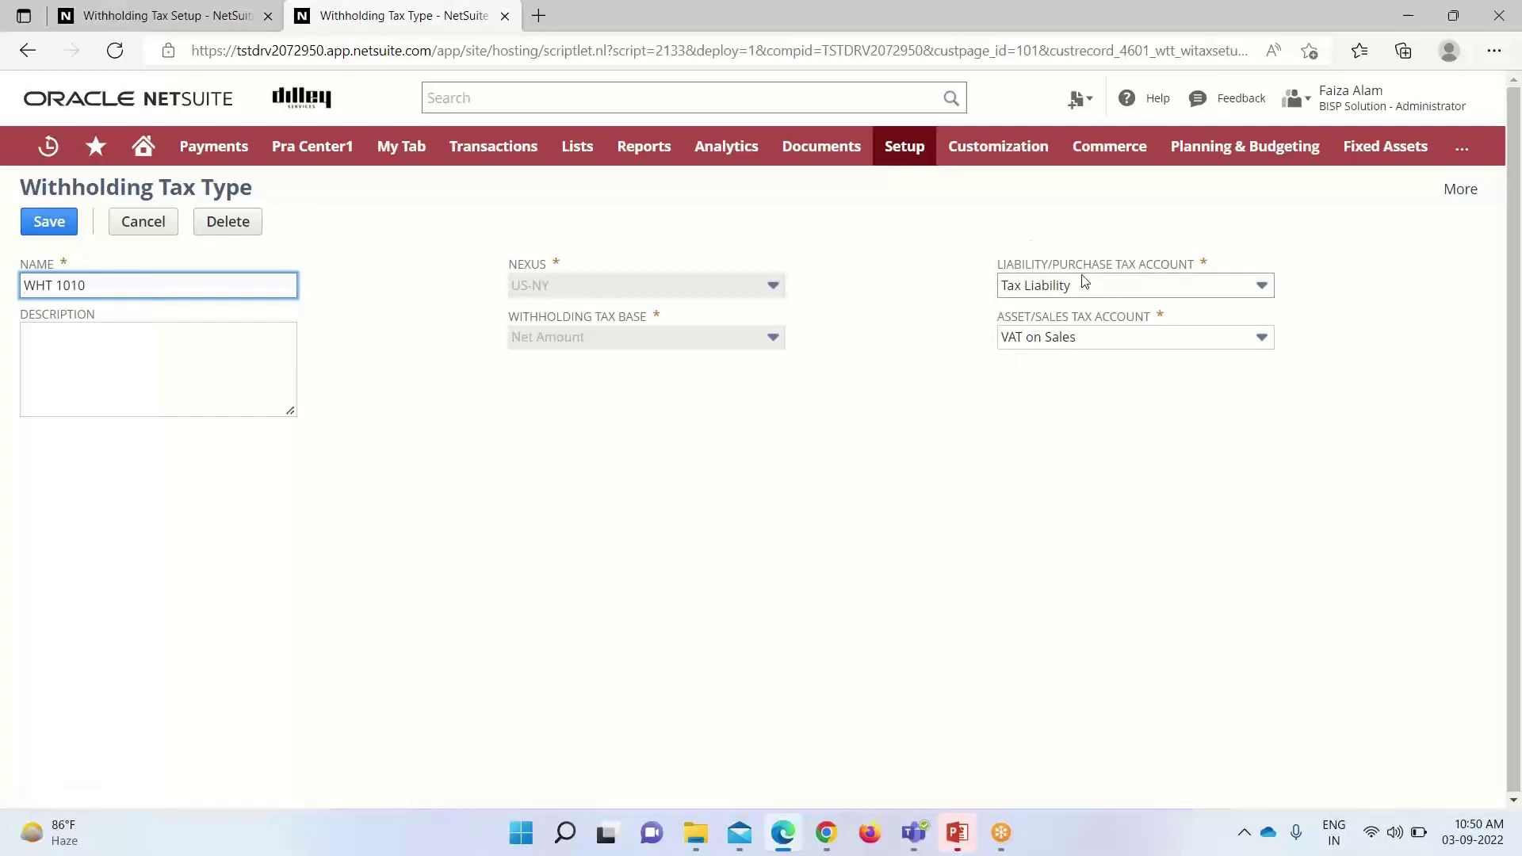
Step: Examine the accounts available for the liability/purchase and asset/sales tax accounts of the WHT 1010 tax type
left_click(1261, 287)
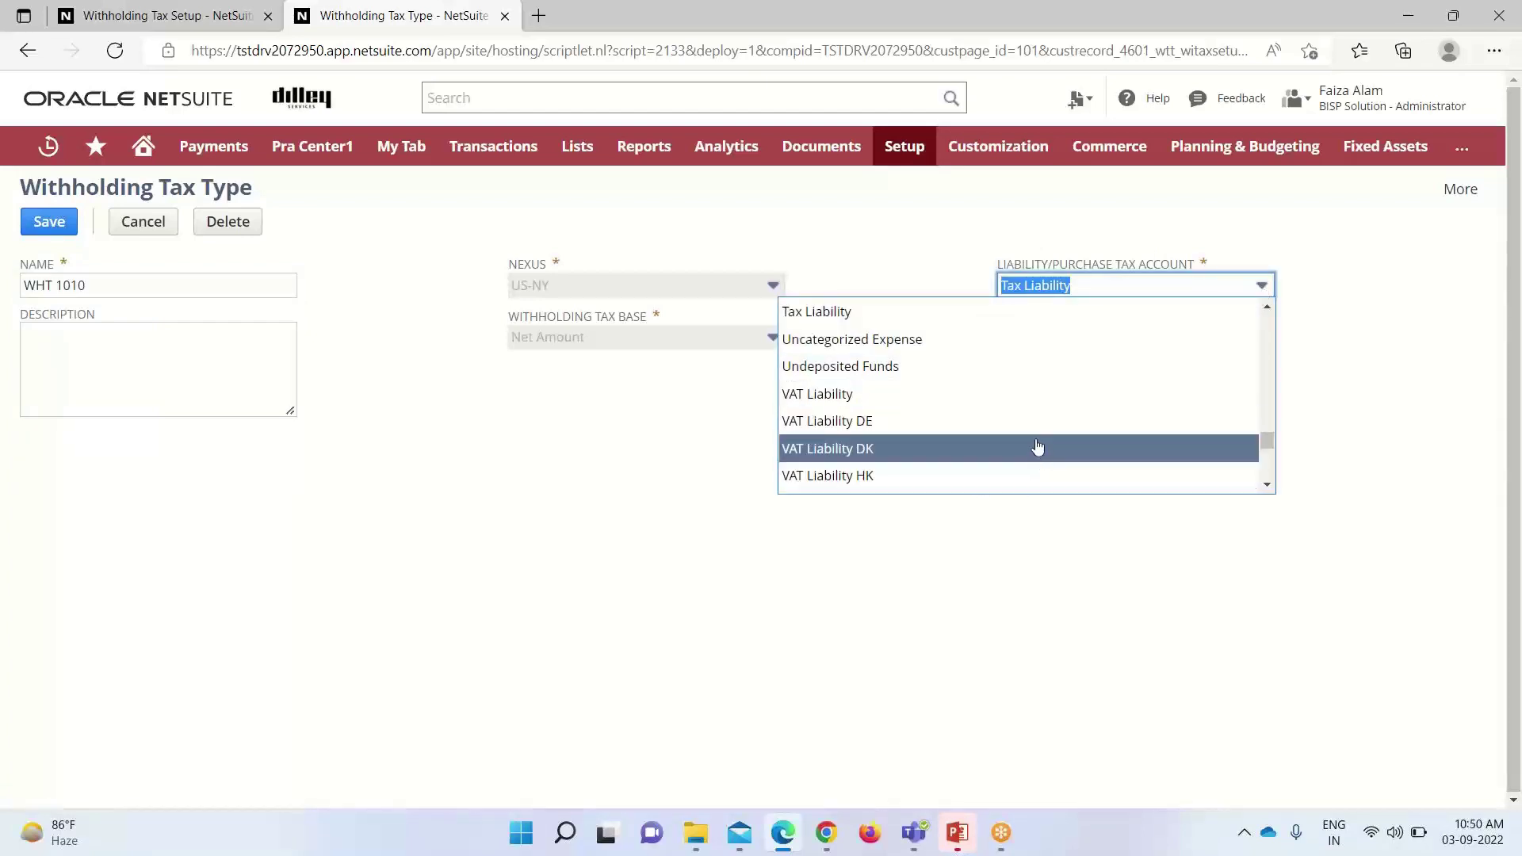
scroll(1036, 444, "down", 1)
scroll(1040, 435, "up", 1)
scroll(1054, 416, "down", 1)
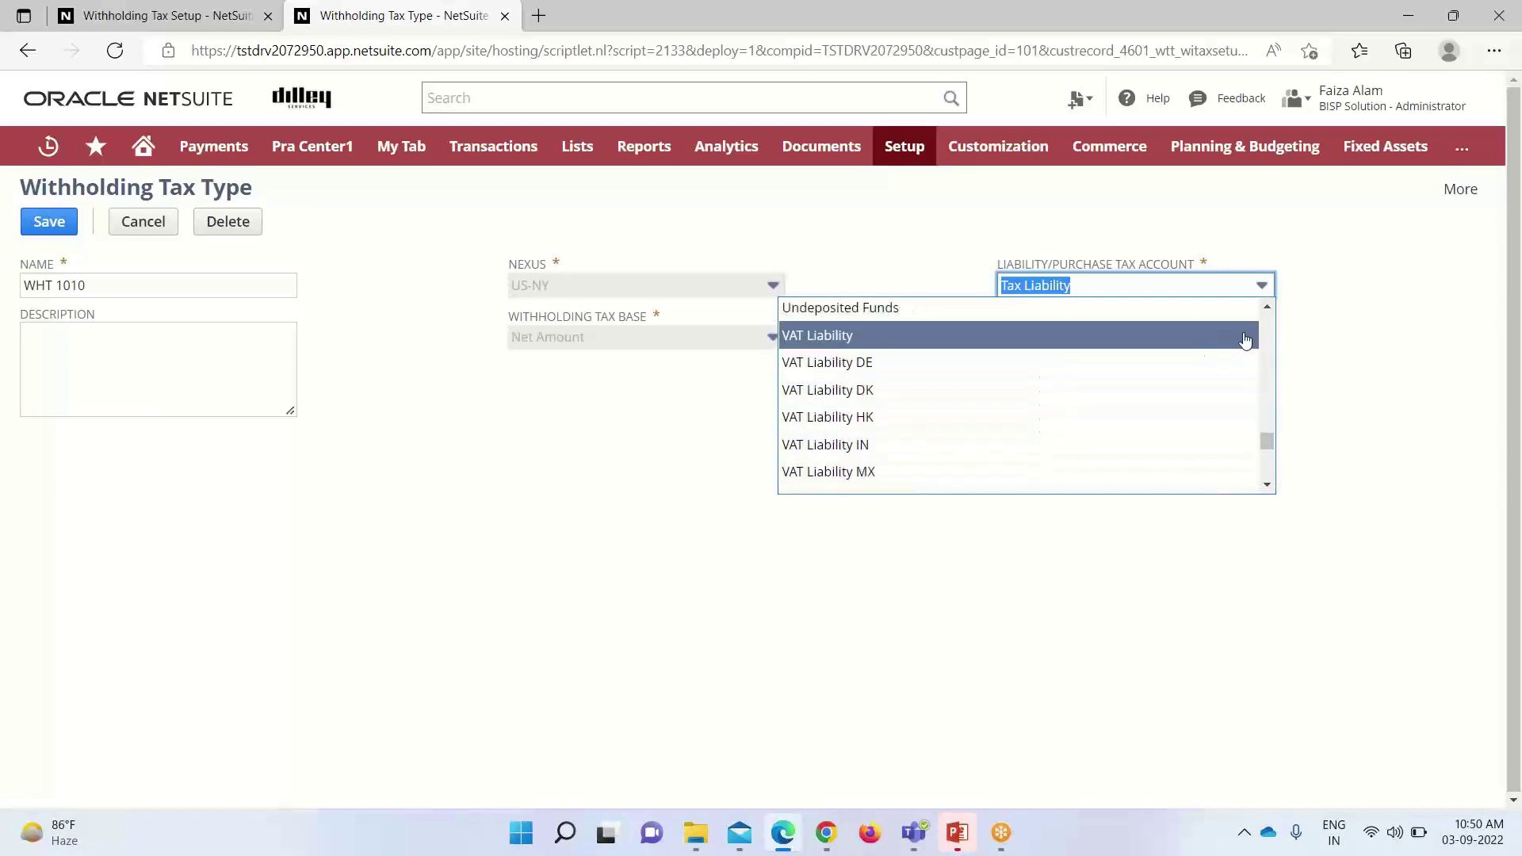
left_click_drag(1267, 442, 1319, 391)
left_click(1377, 349)
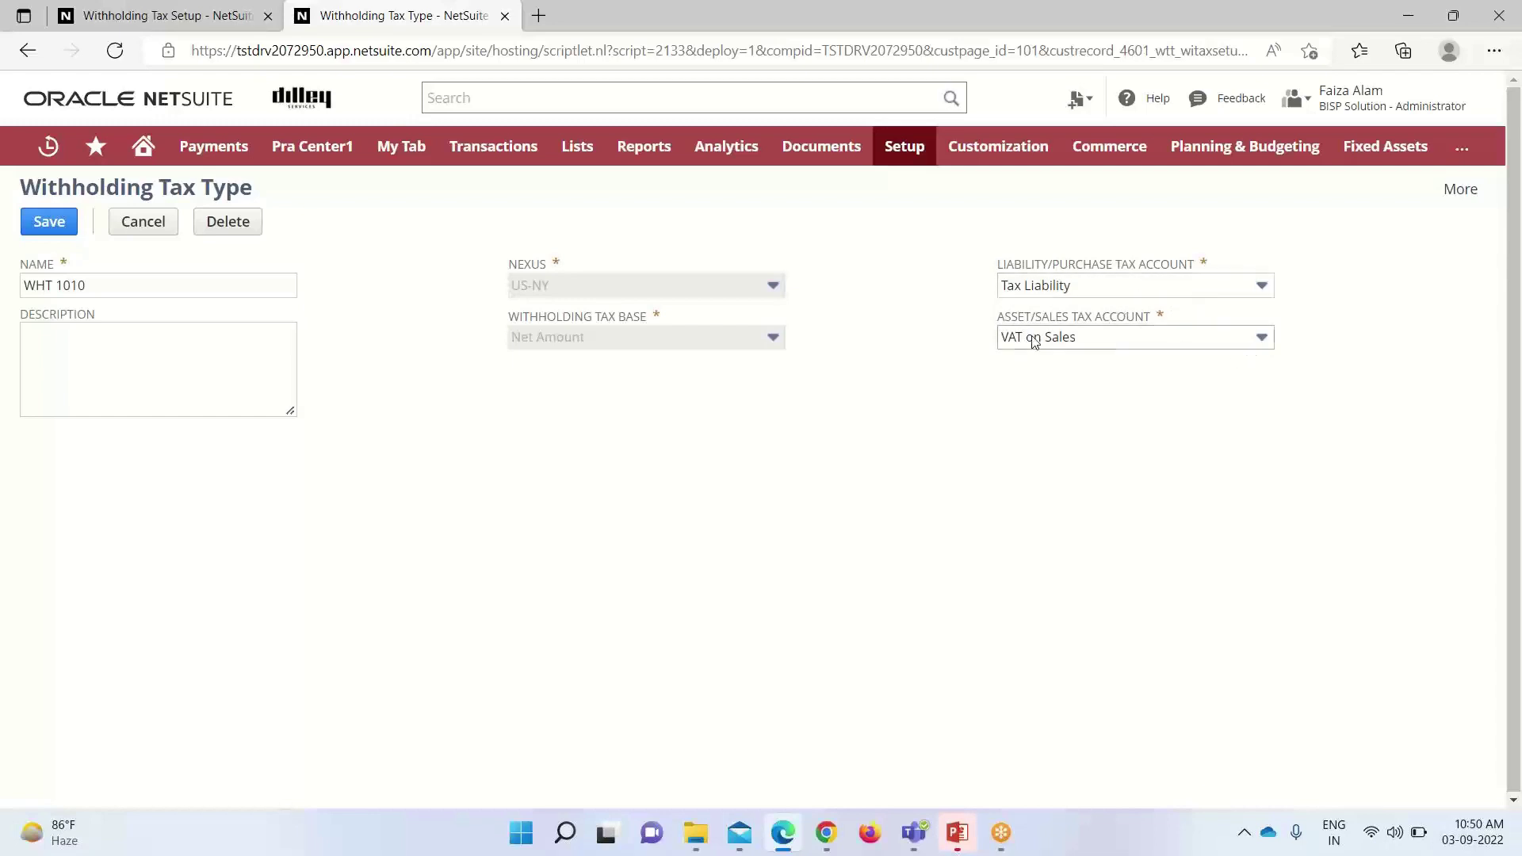
left_click(1261, 337)
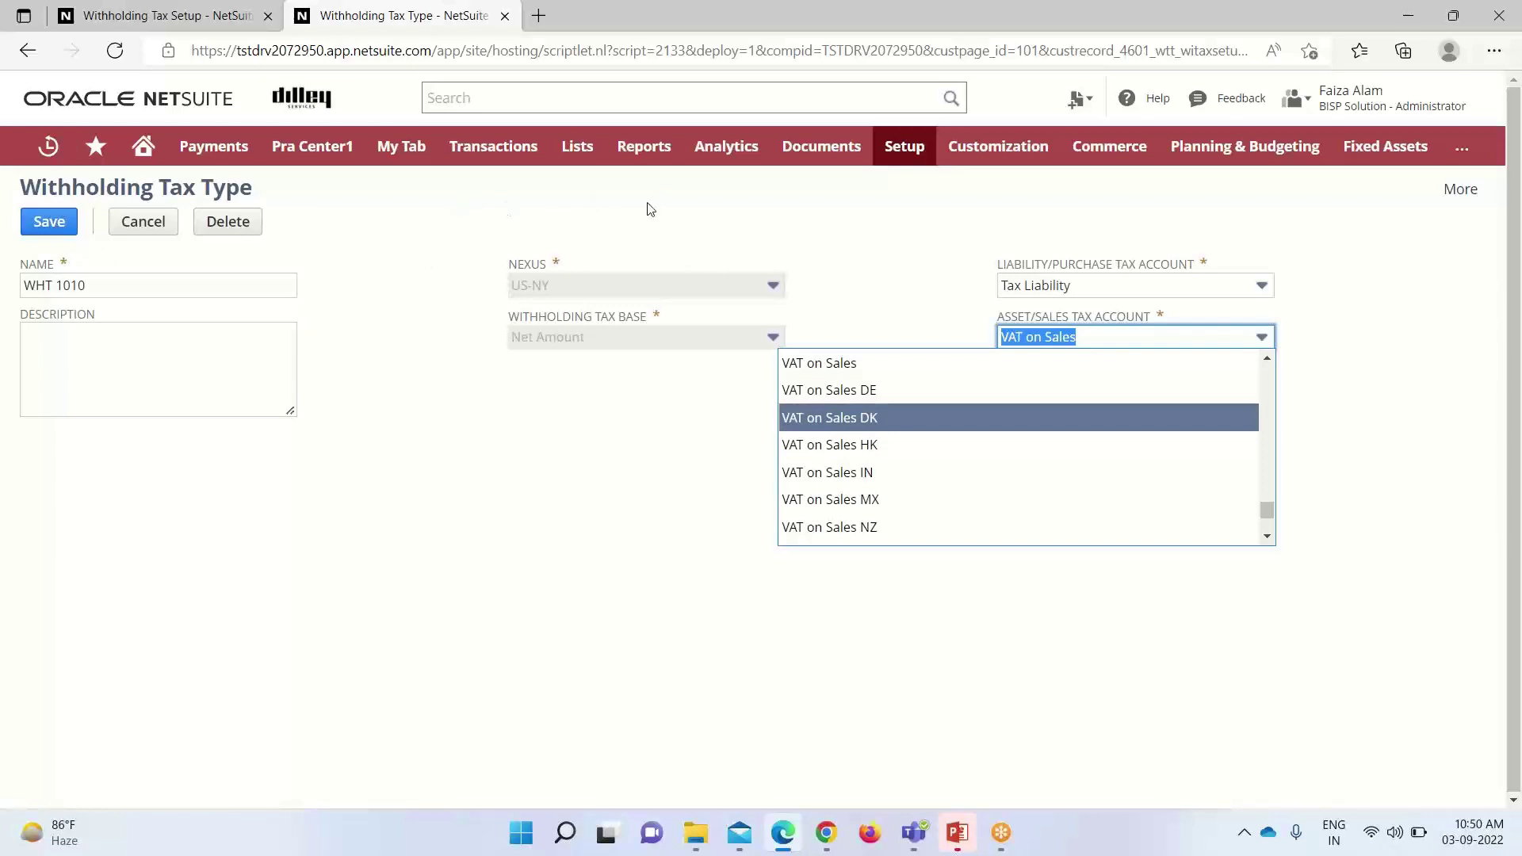
mouse_move(901, 145)
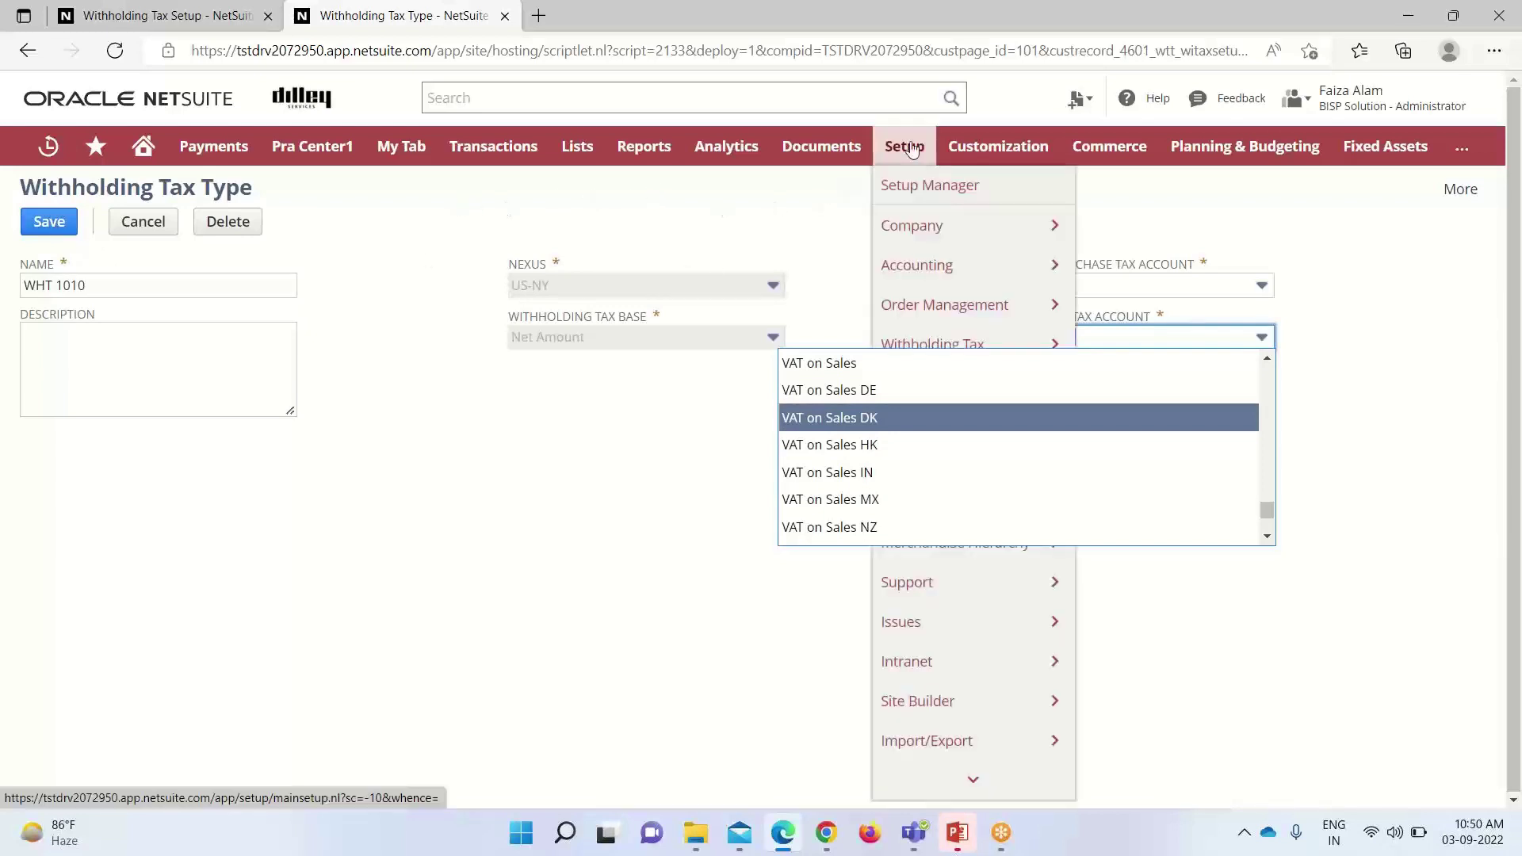
left_click(640, 529)
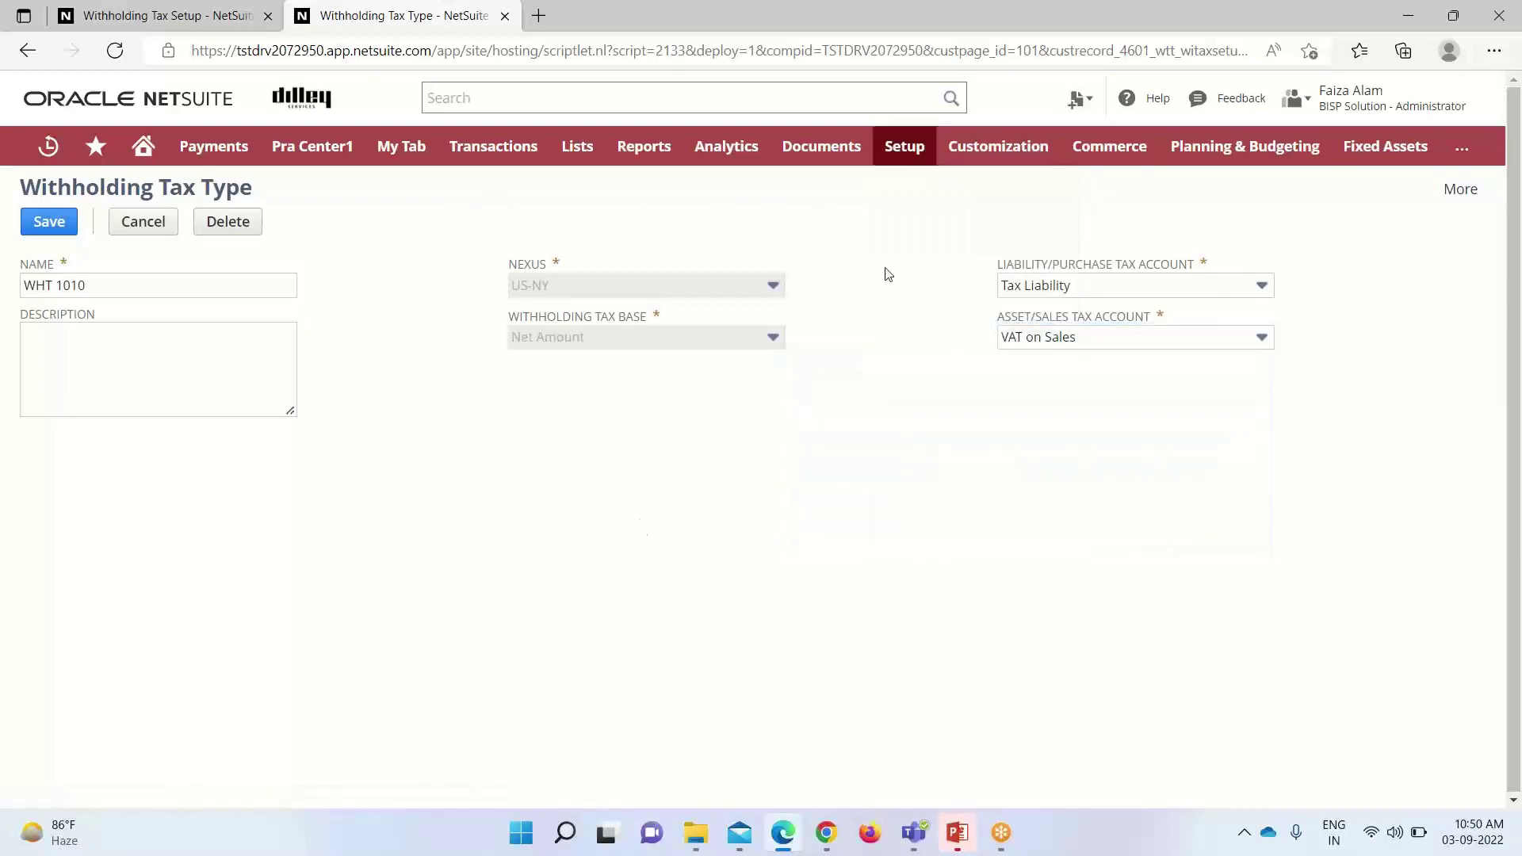
Step: Open the withholding tax codes list and look through the existing codes down to the last entries
mouse_move(907, 151)
mouse_move(983, 344)
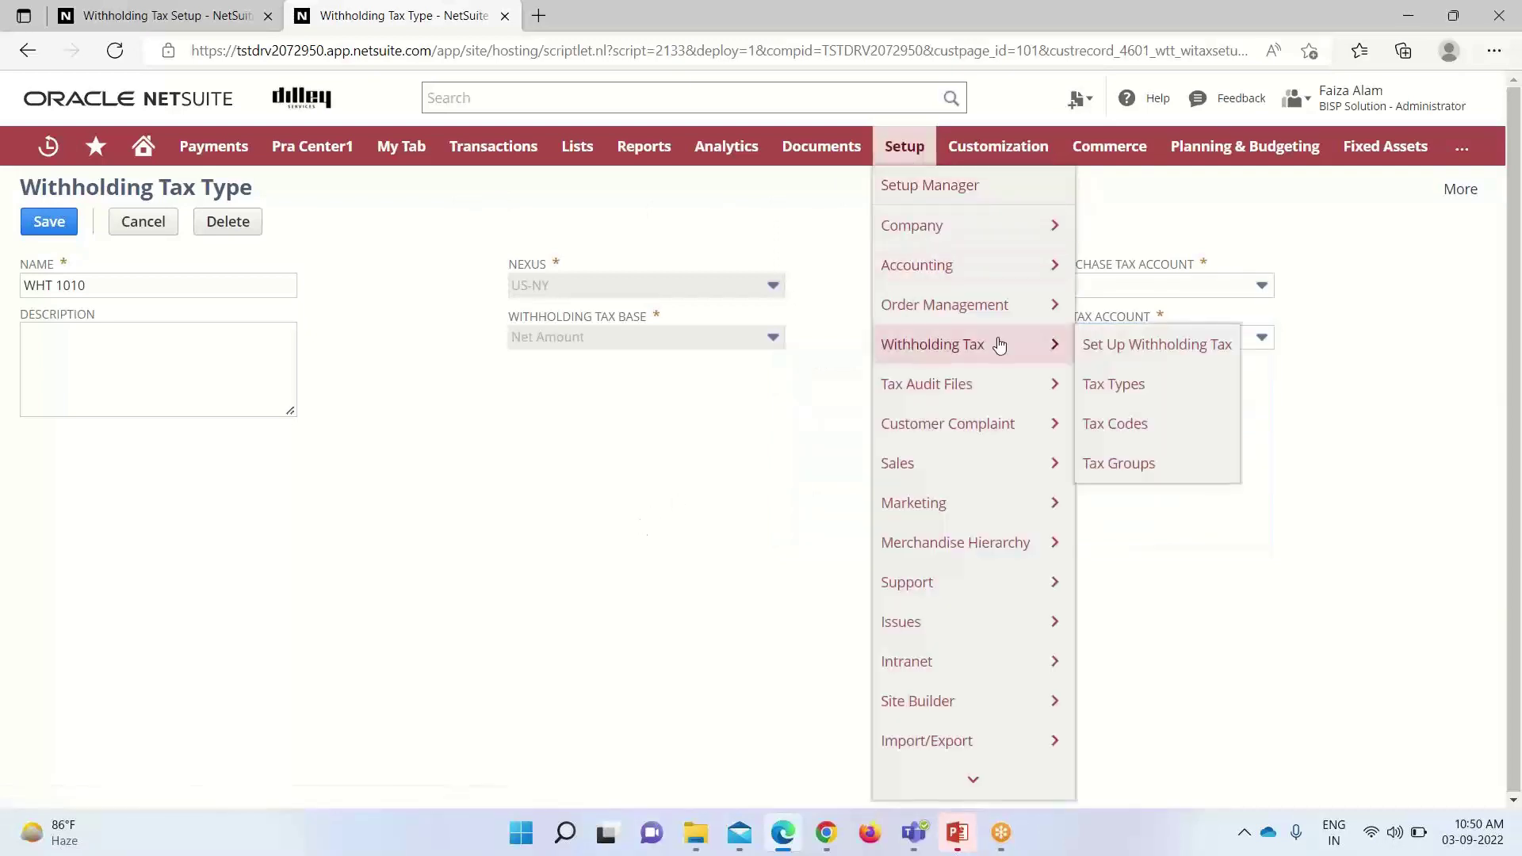
left_click(1150, 439)
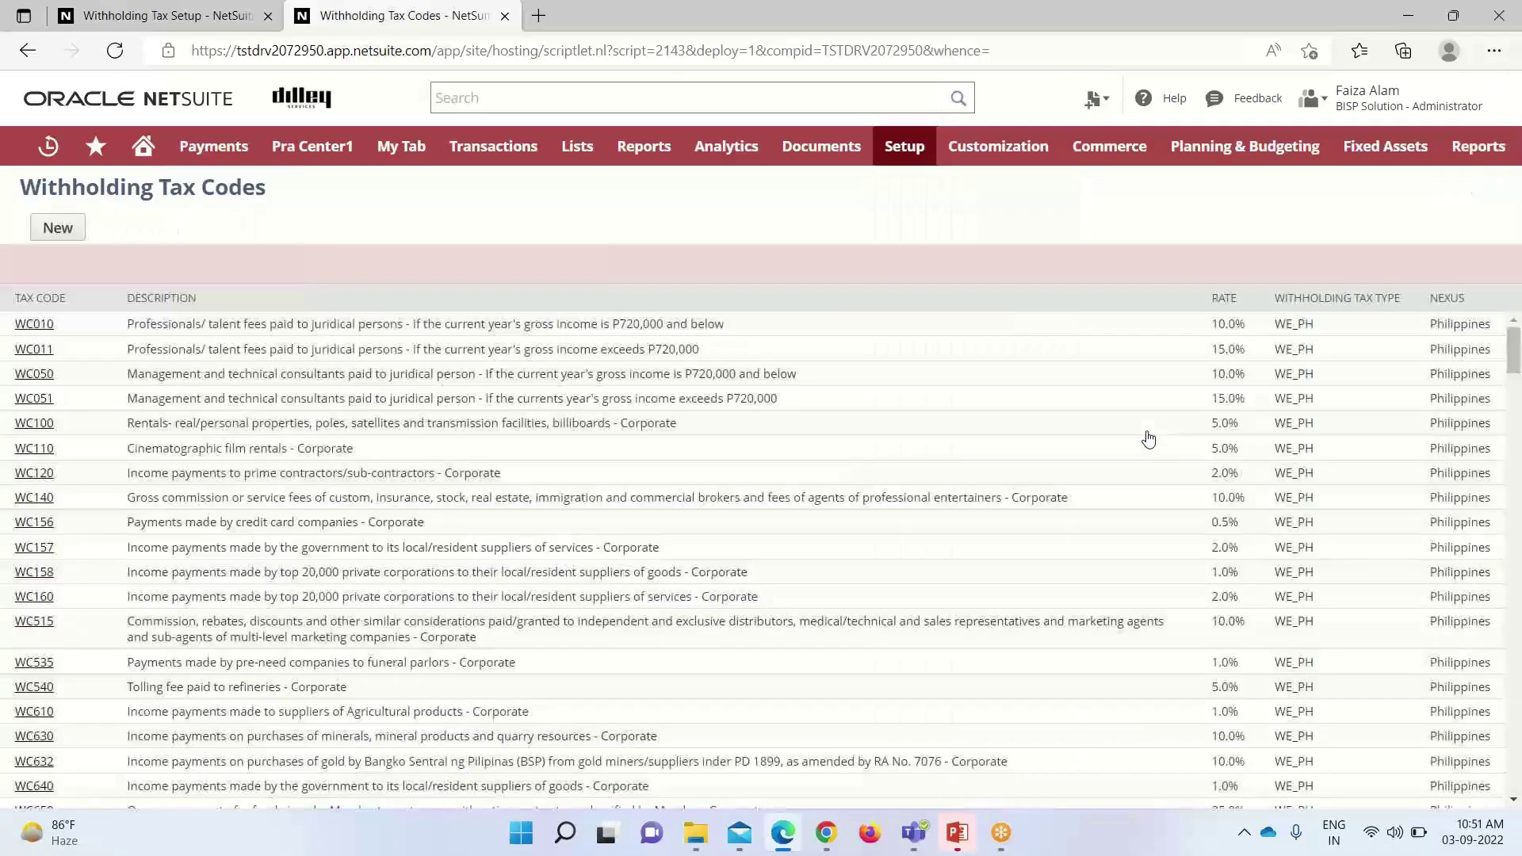
scroll(850, 377, "down", 15)
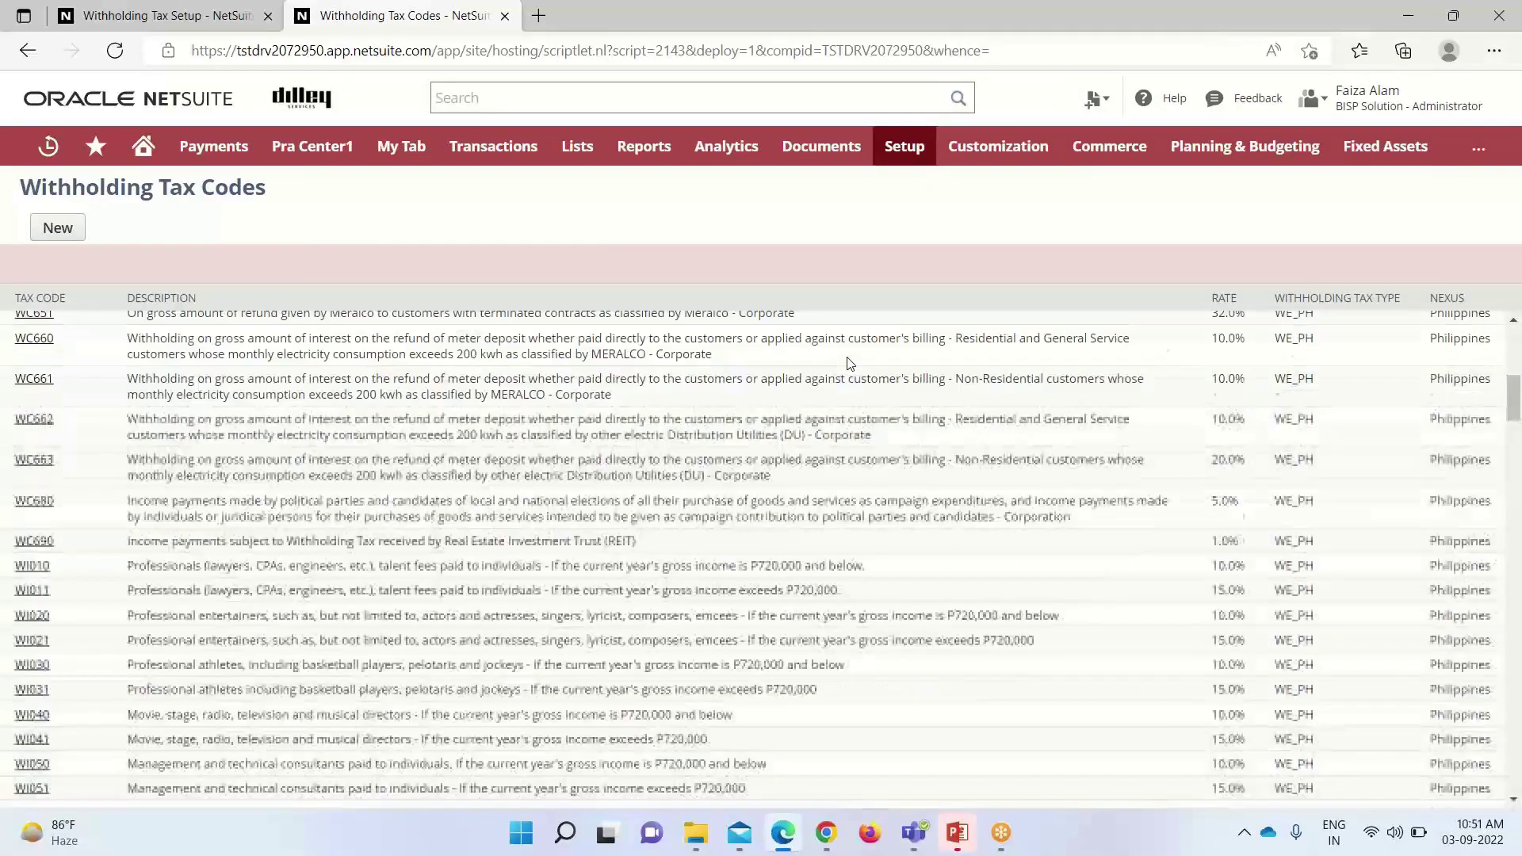
scroll(850, 363, "down", 10)
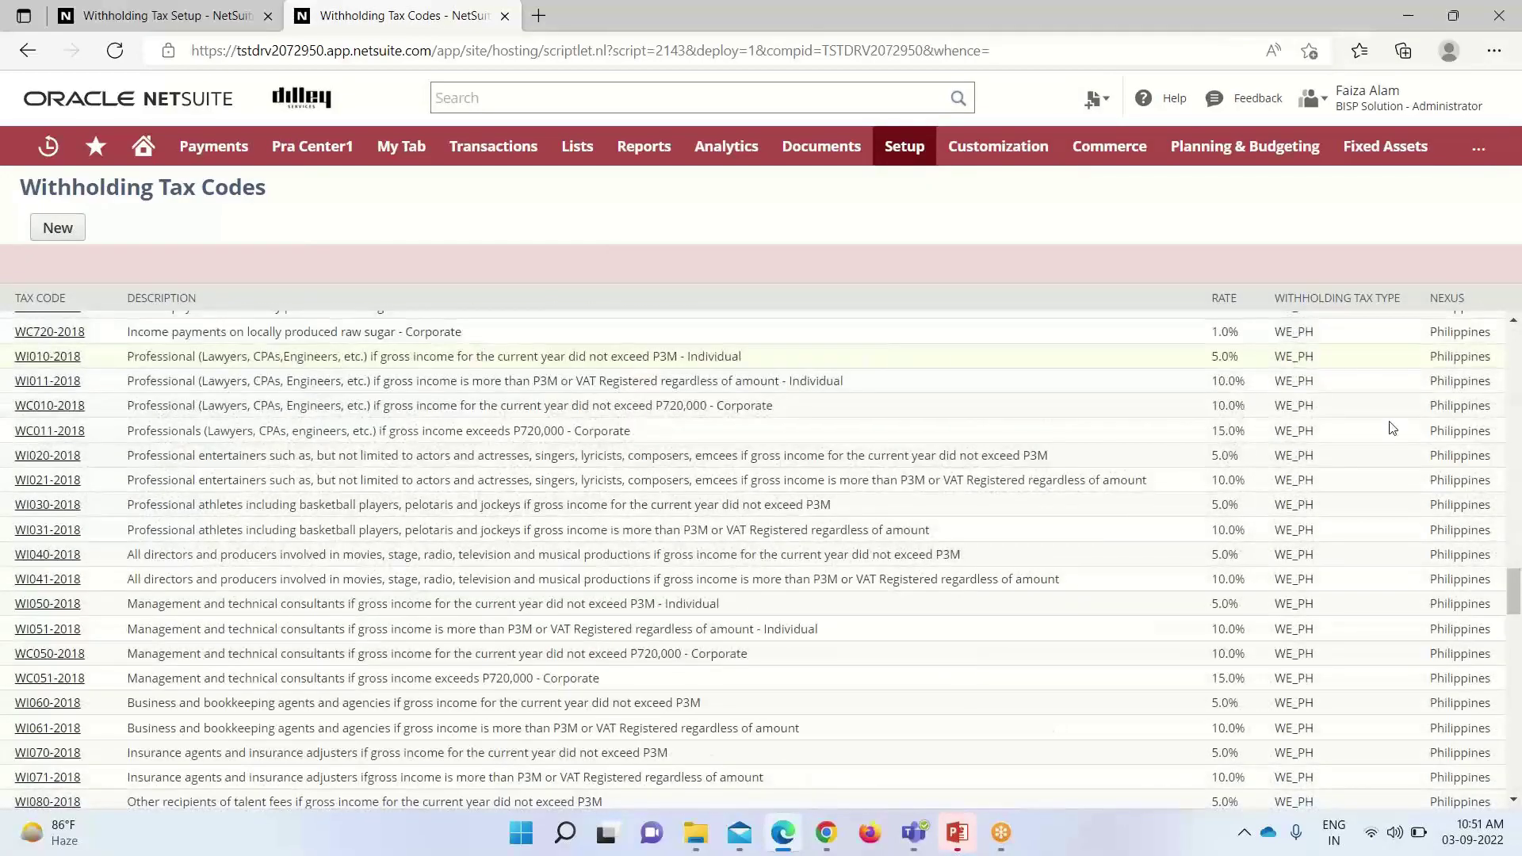
left_click_drag(1511, 600, 1511, 769)
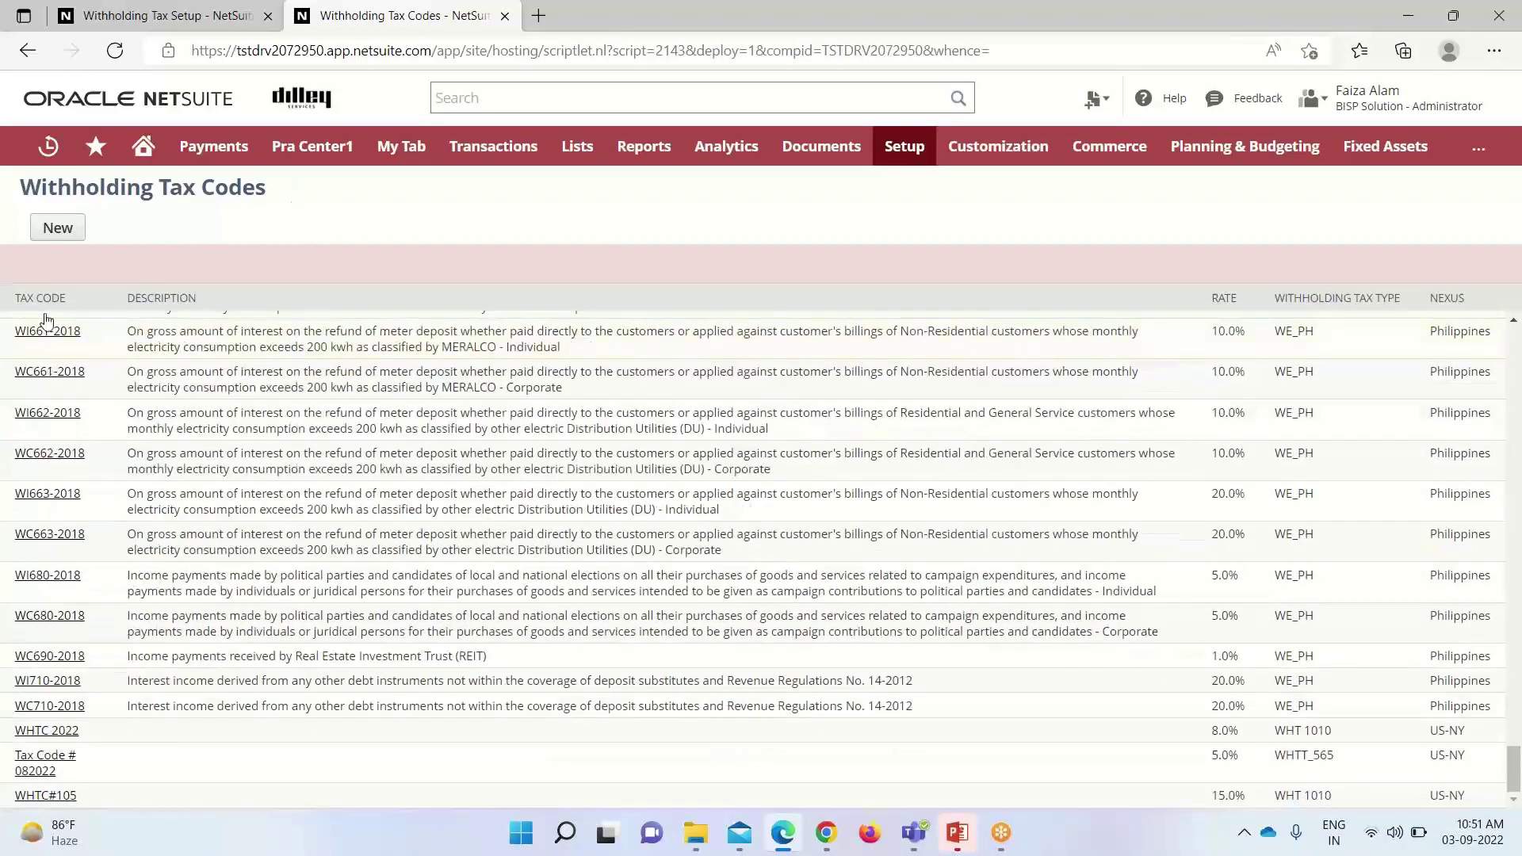
Step: Start a new withholding tax code for the FL nexus, review its fields and the Tax Agency choices, and cancel the form
left_click(52, 228)
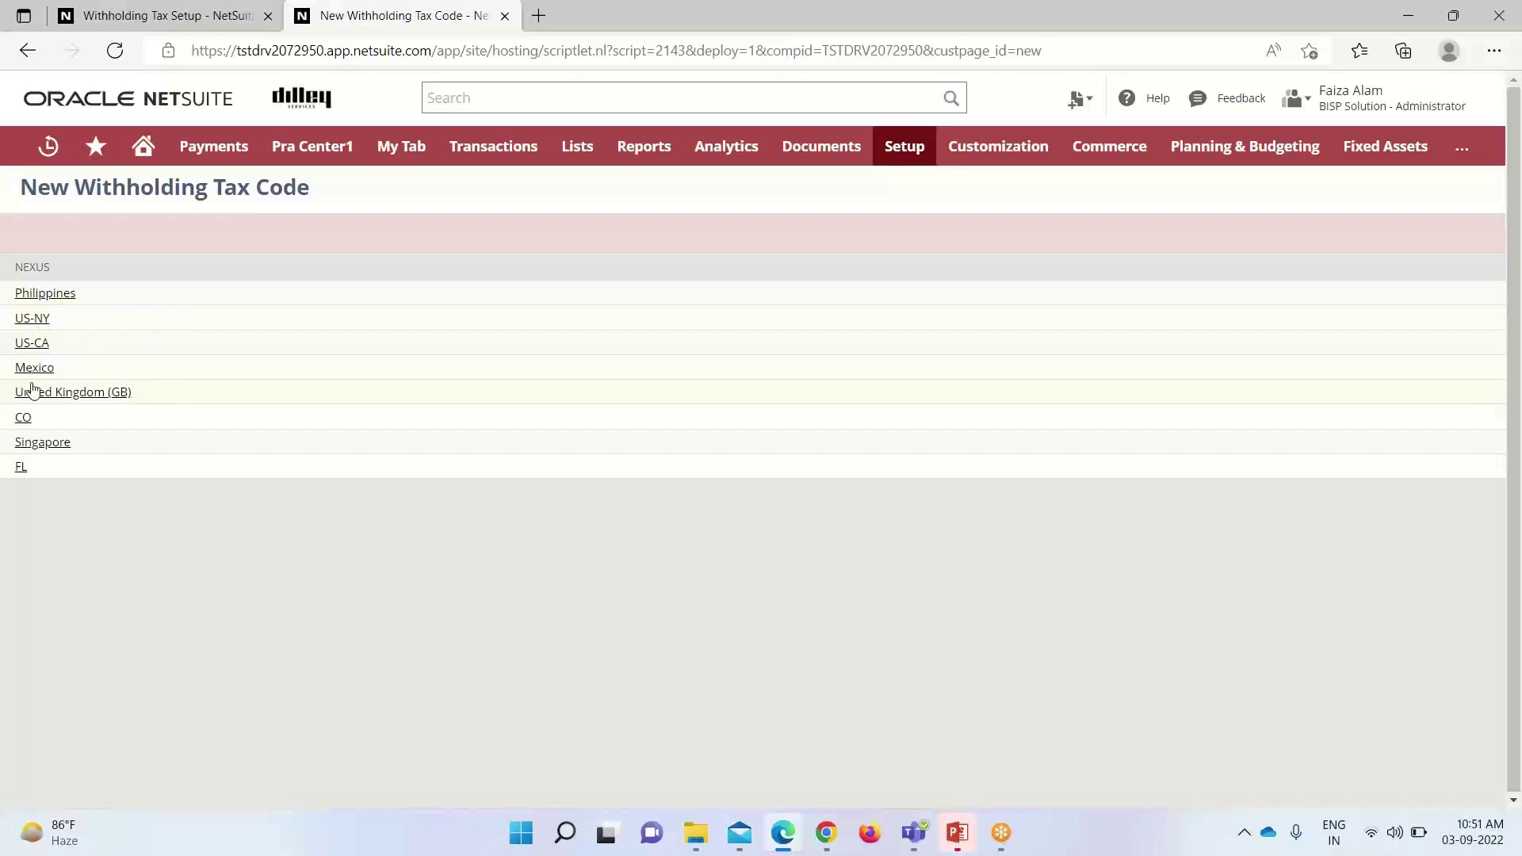
left_click(20, 466)
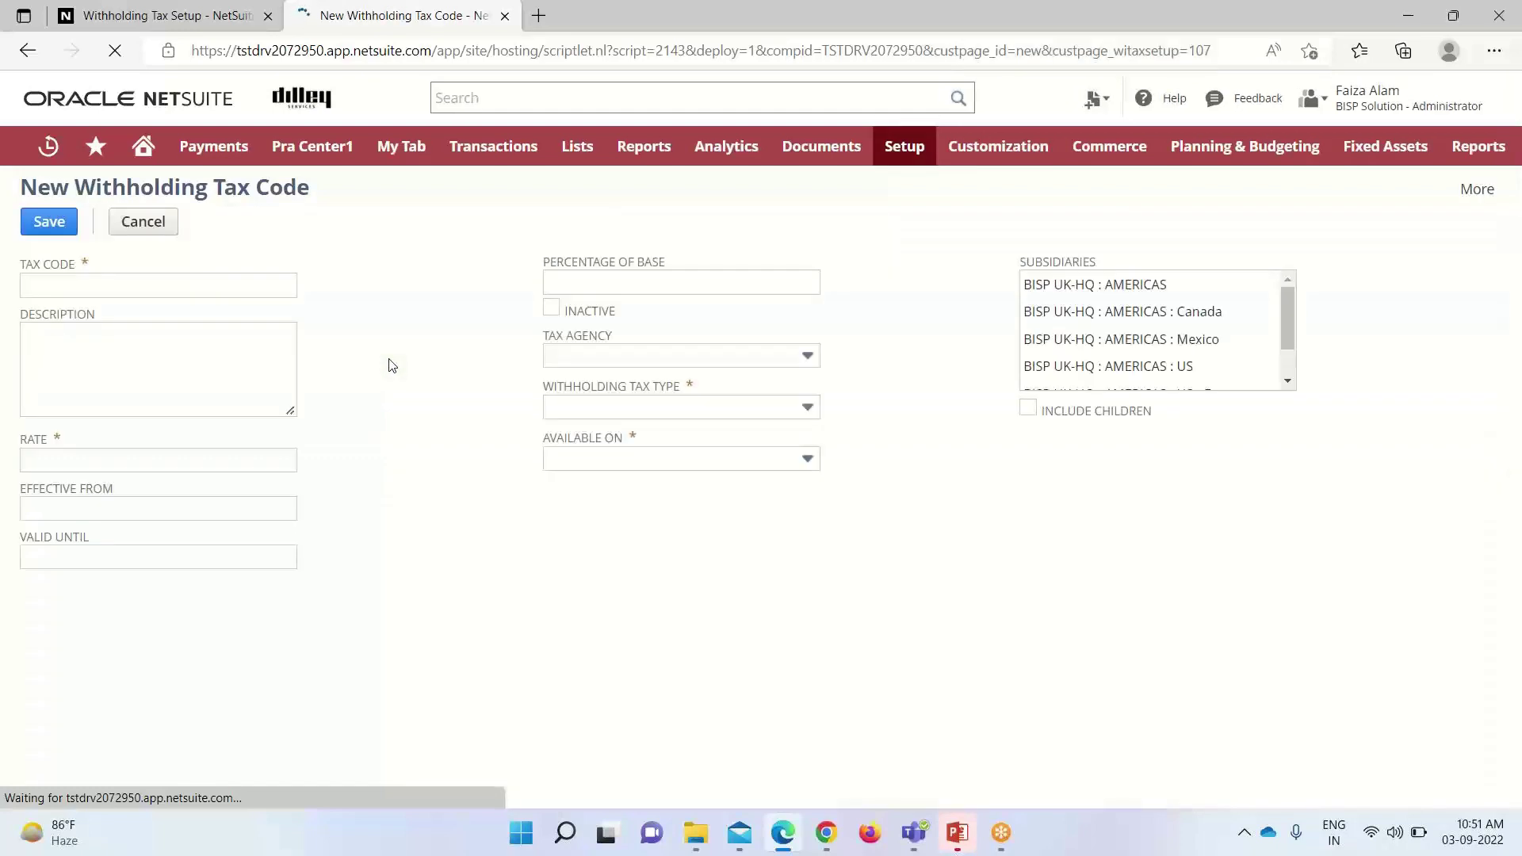
left_click(213, 290)
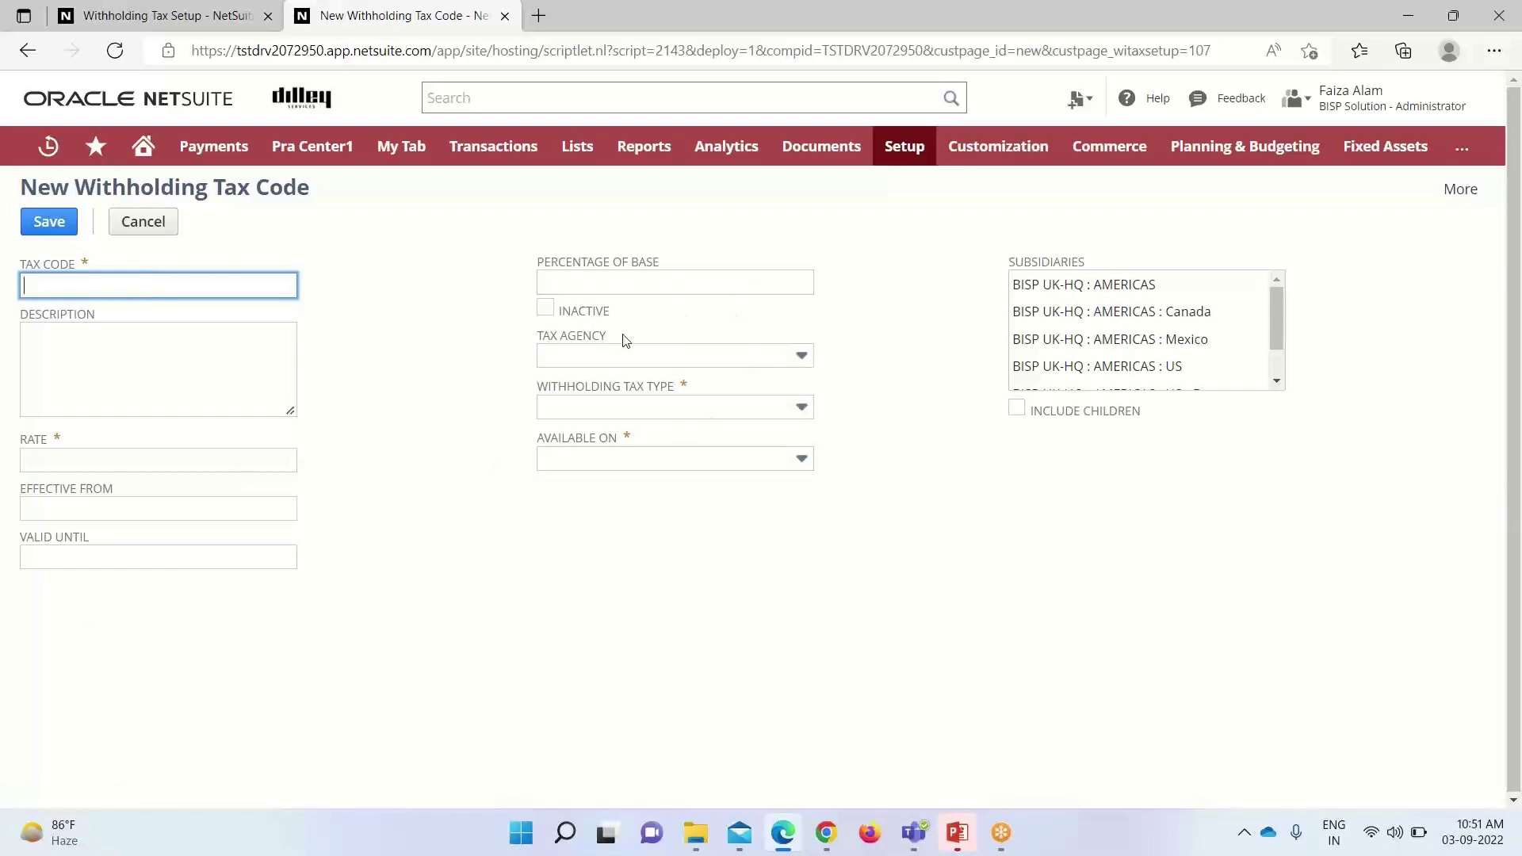
left_click(802, 358)
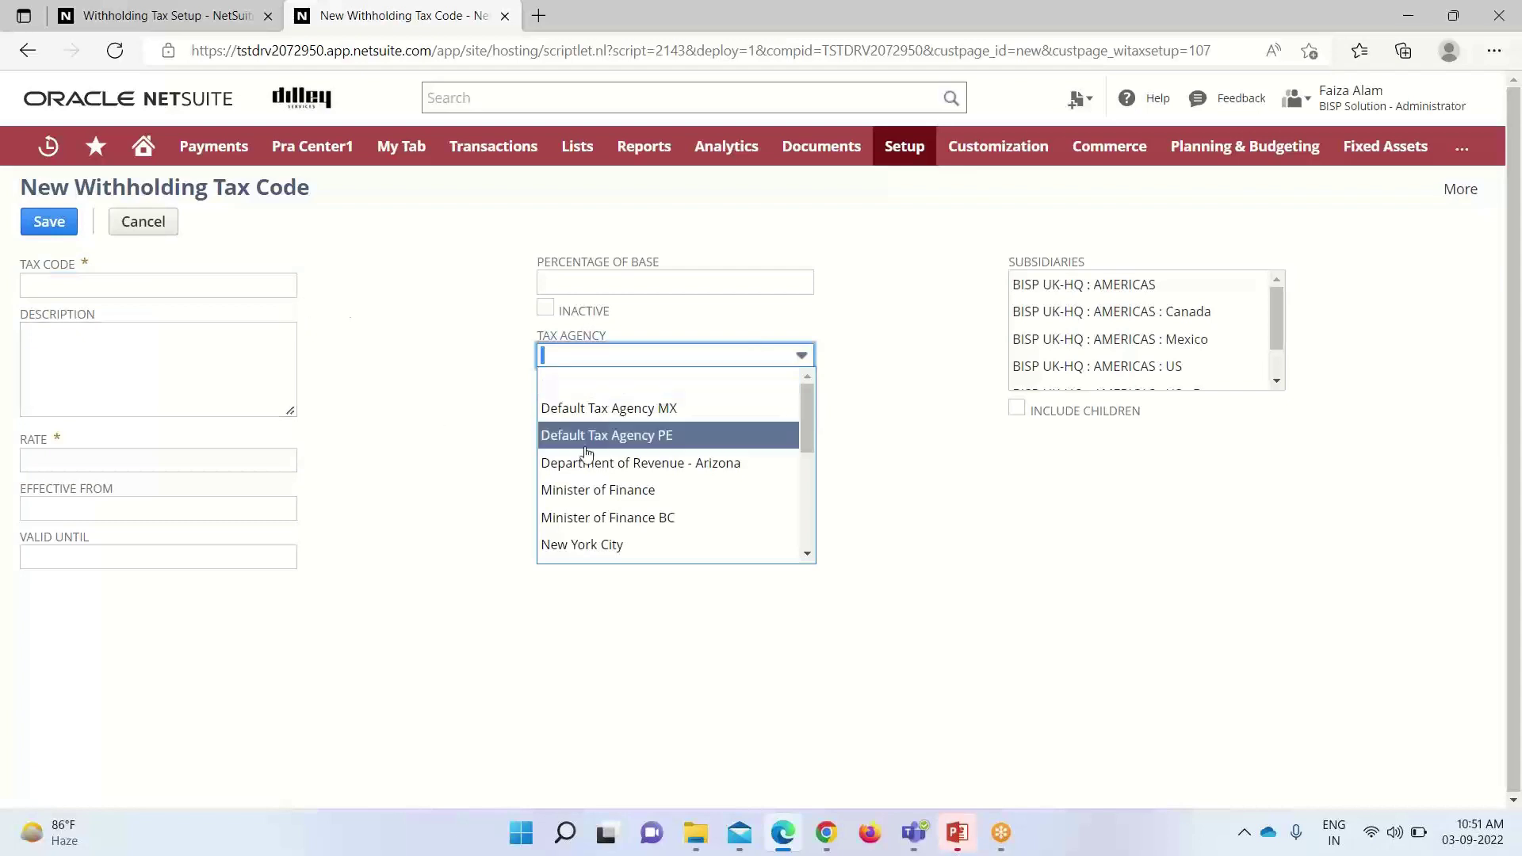
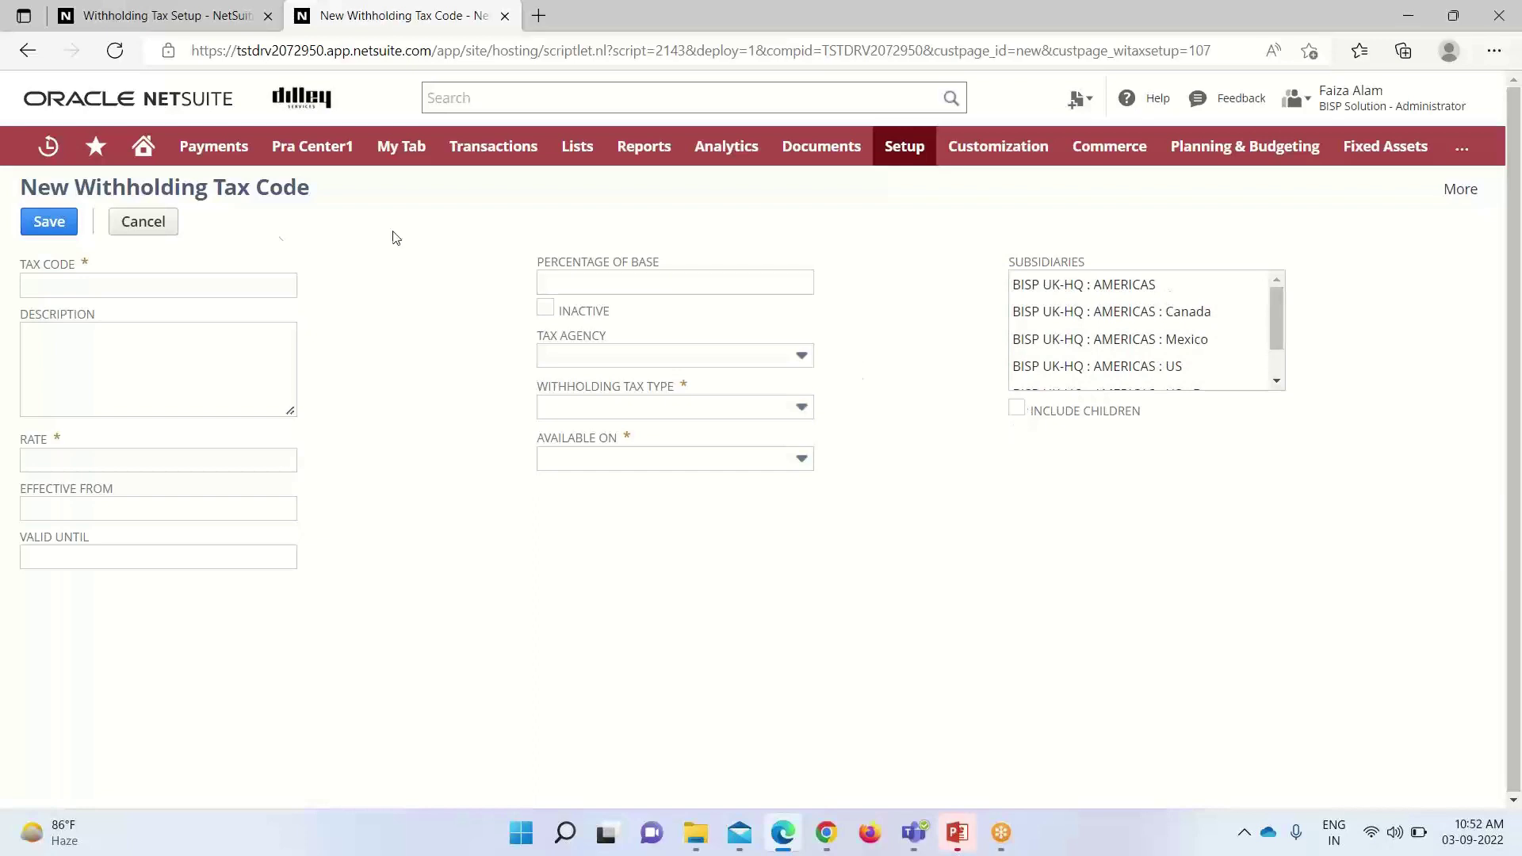
left_click(143, 222)
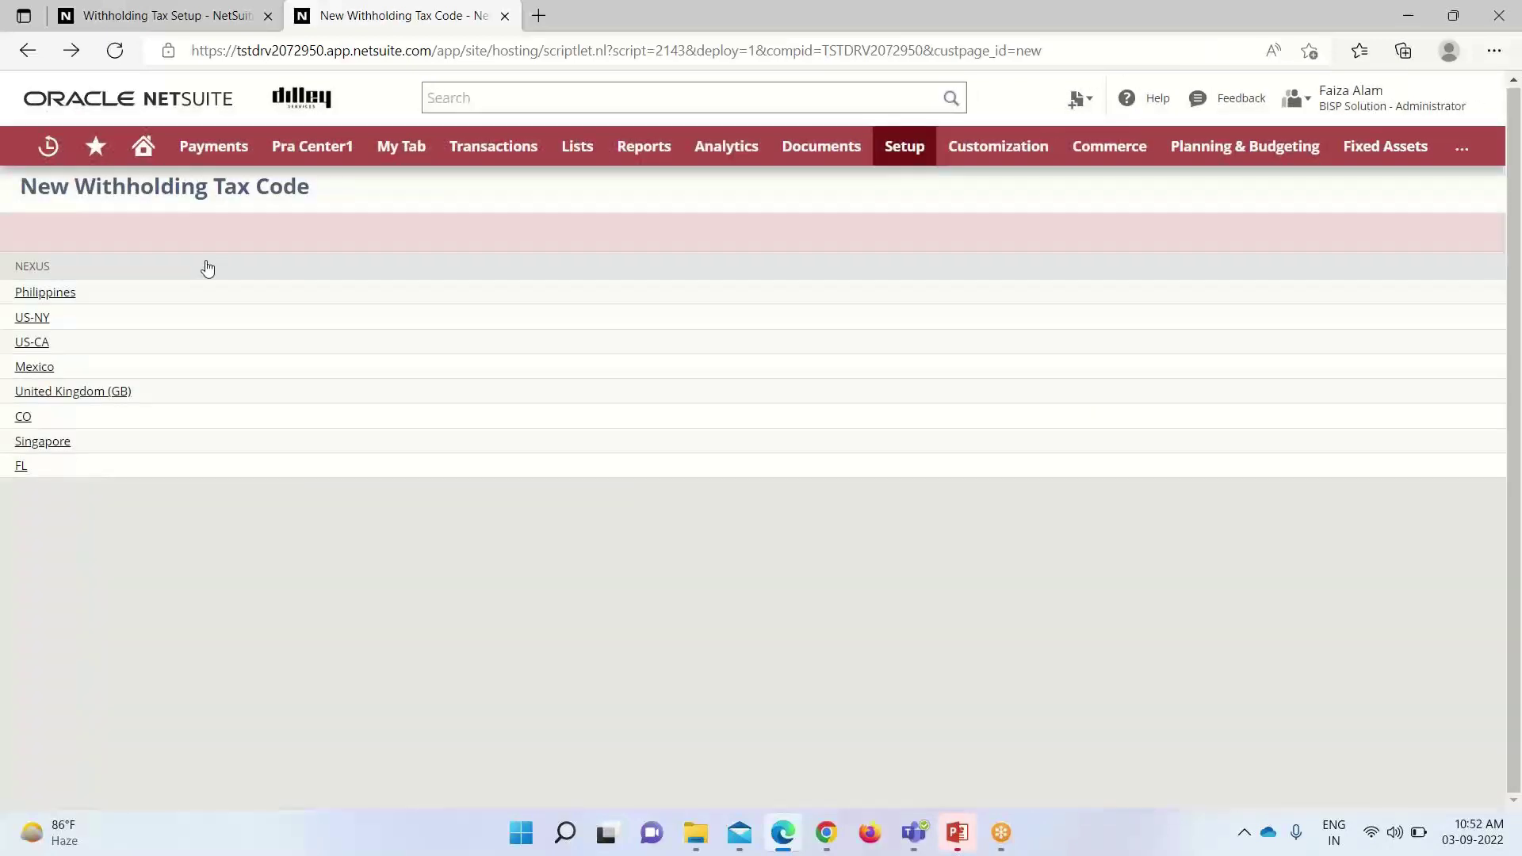
Step: Return to the withholding tax codes list and open the existing WHTC#105 code near its end
left_click(214, 266)
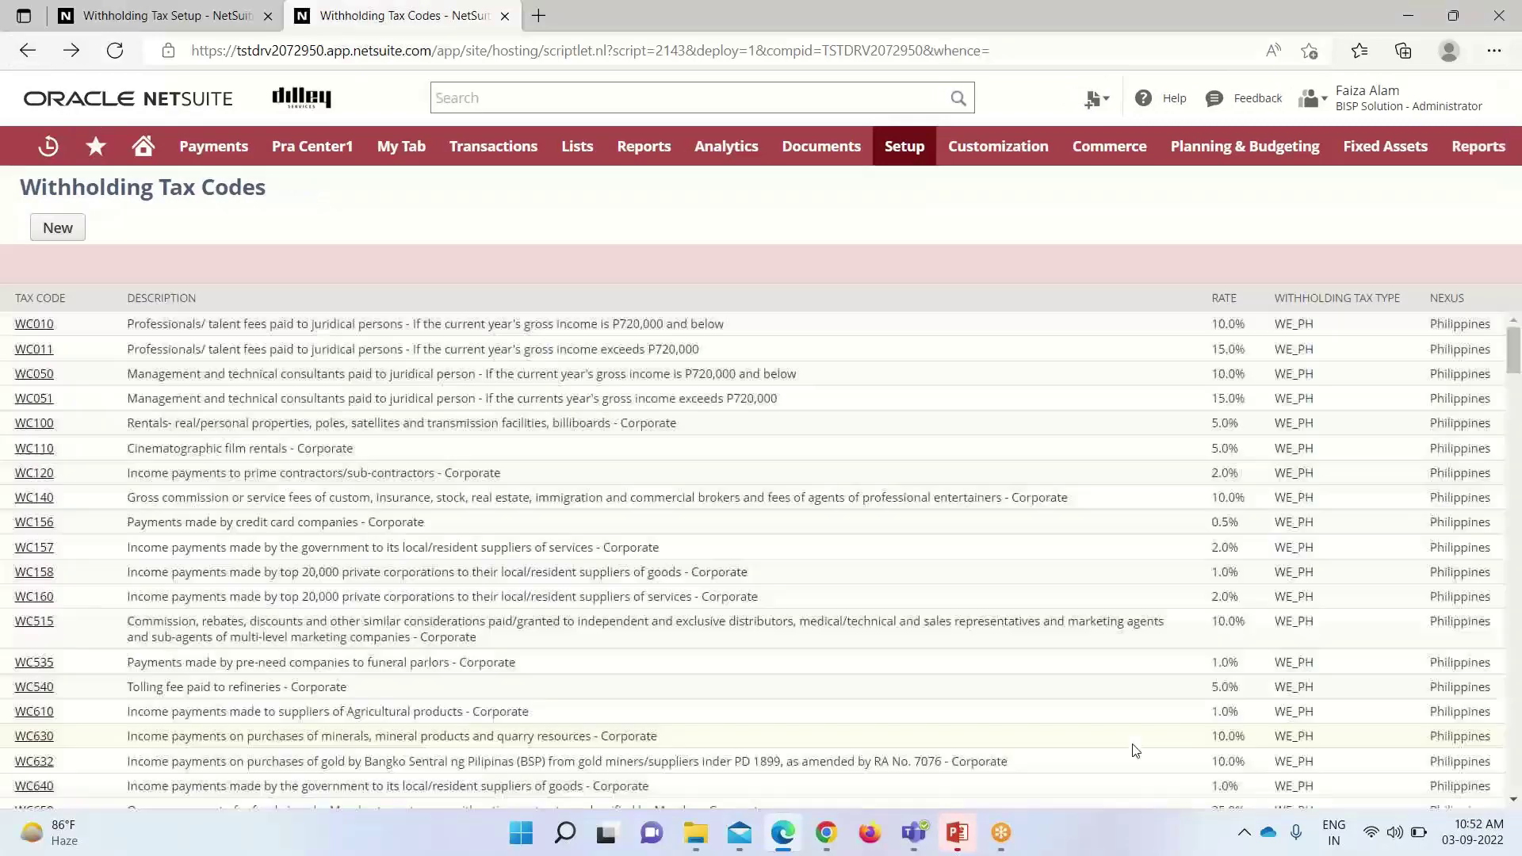
scroll(1145, 725, "down", 10)
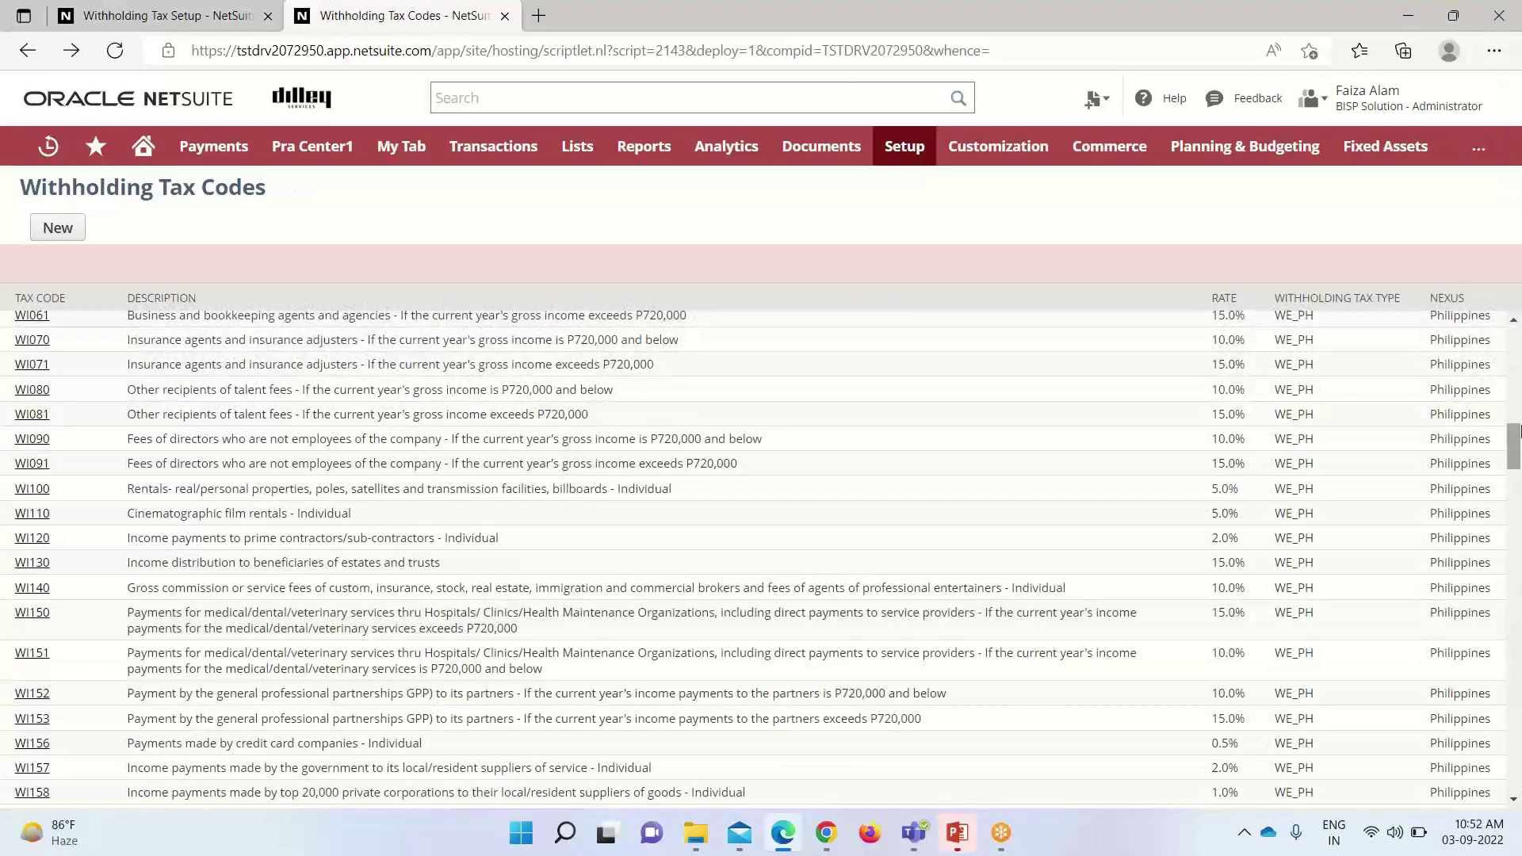
left_click_drag(1514, 444, 1514, 769)
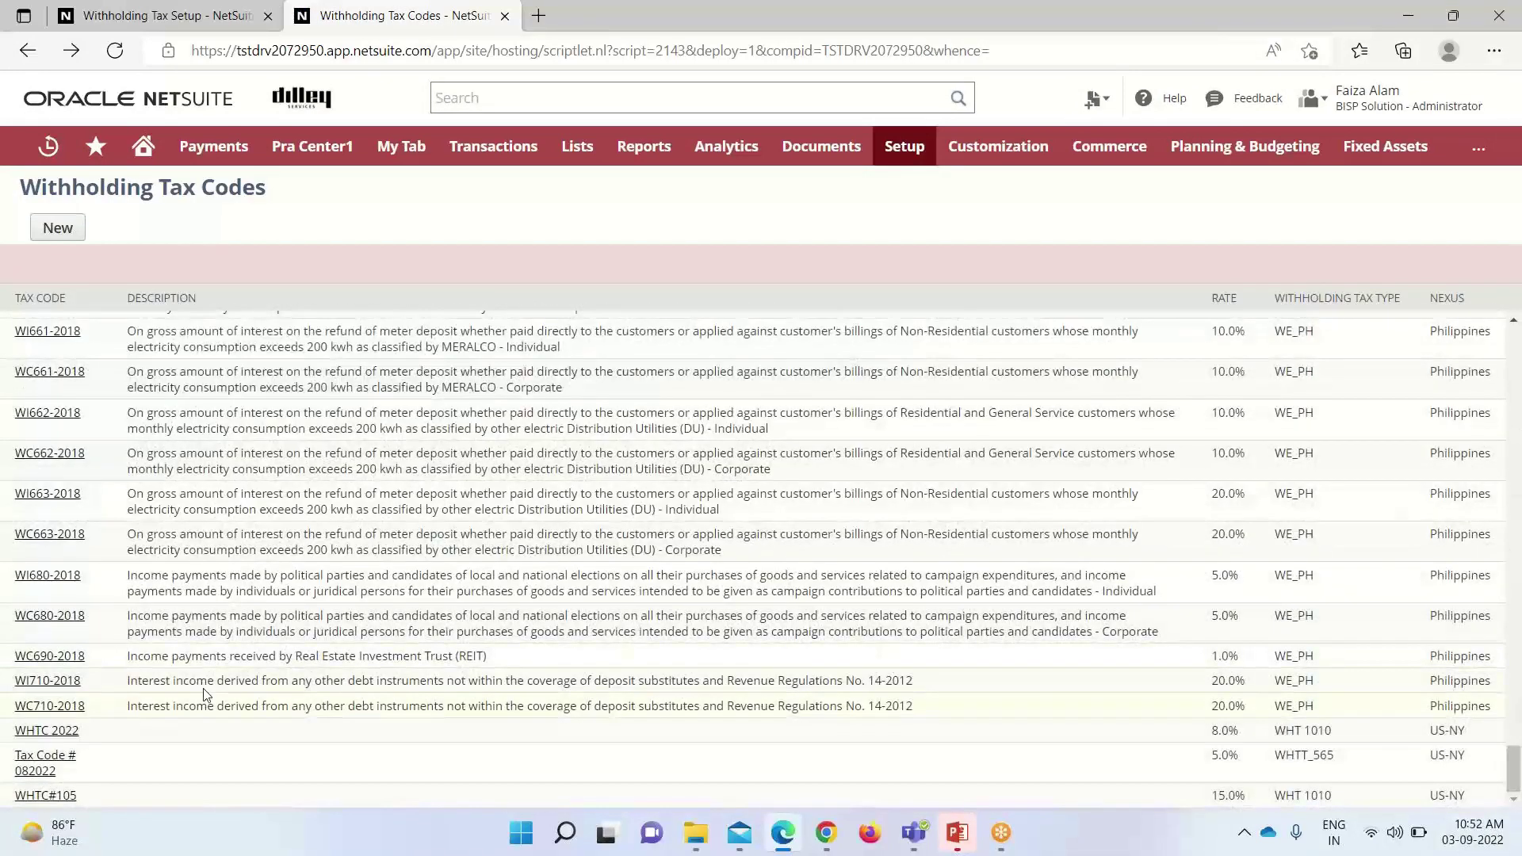
left_click(44, 795)
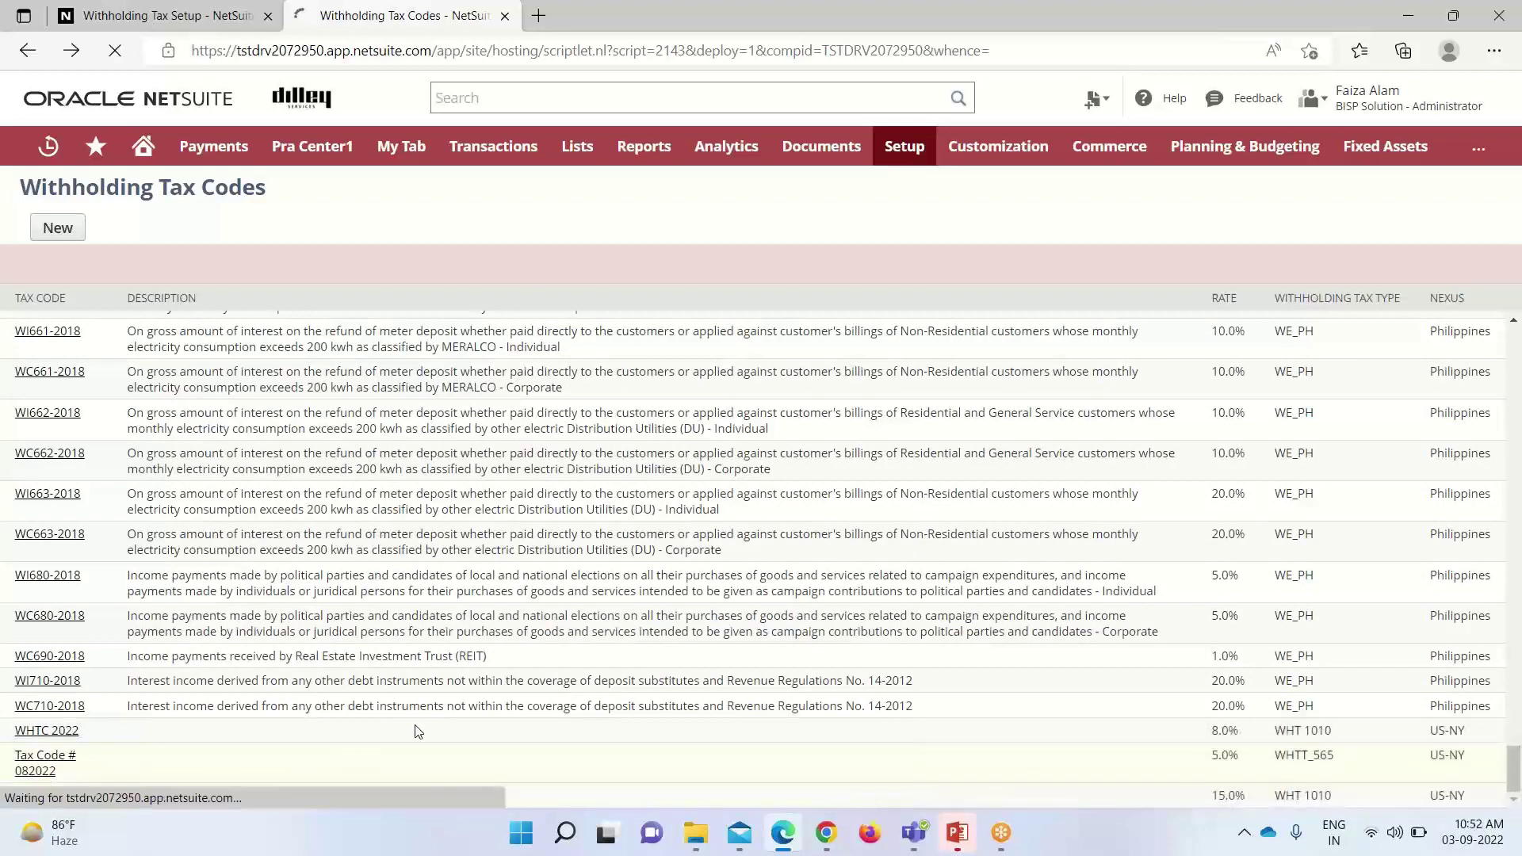